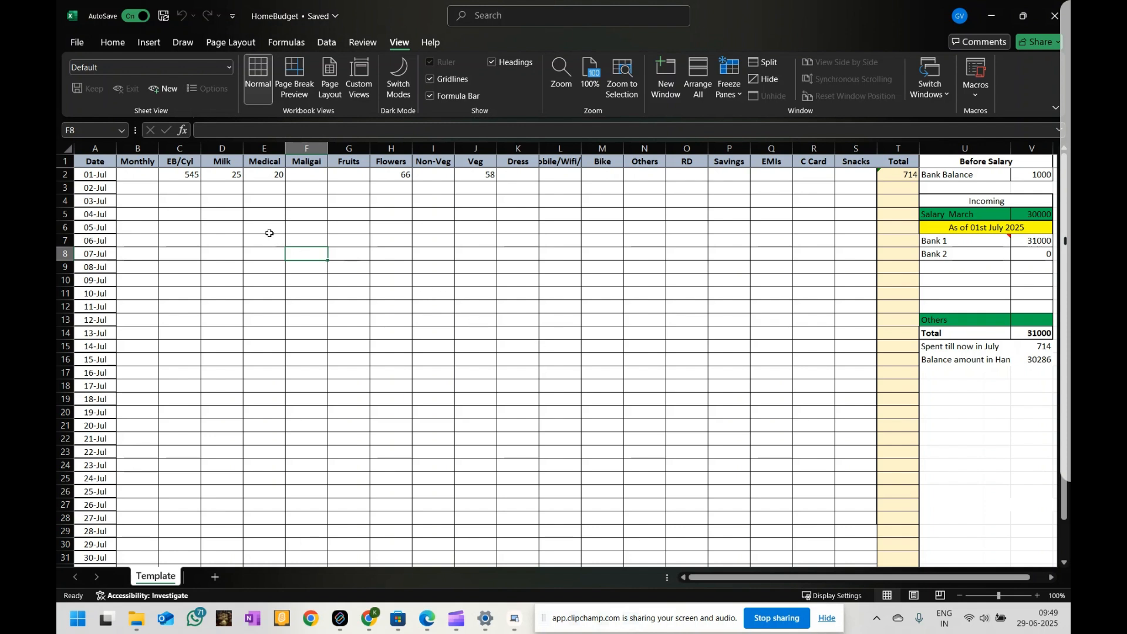
# Check the HomeBudget file in the BudgetSheet_2025 folder in File Explorer, and return to the workbook.
pyautogui.click(233, 240)
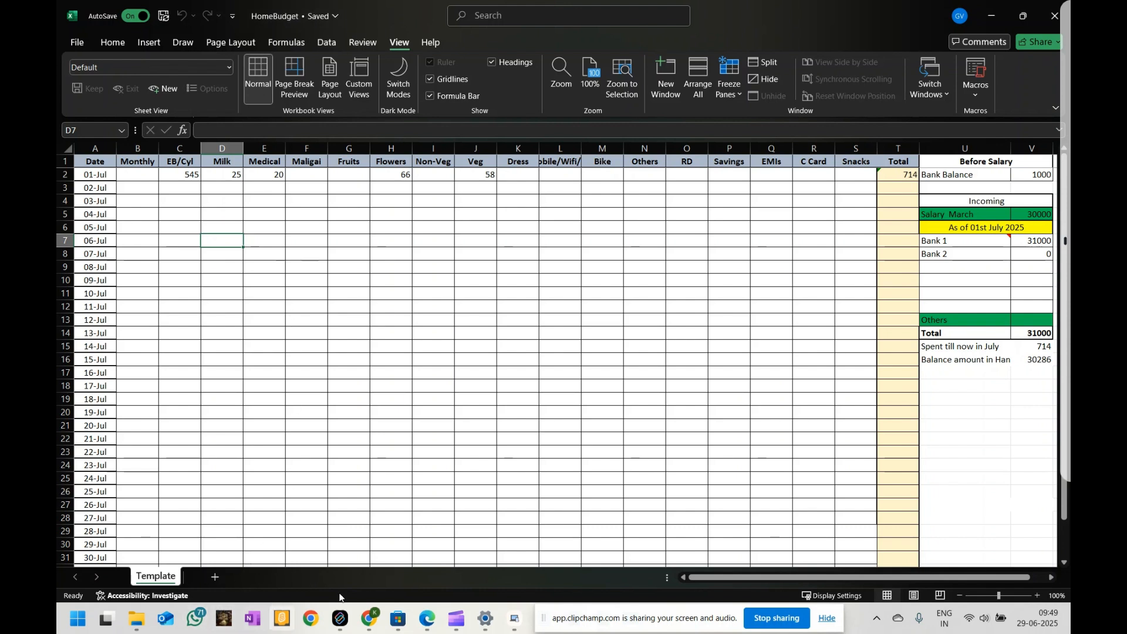
pyautogui.click(147, 618)
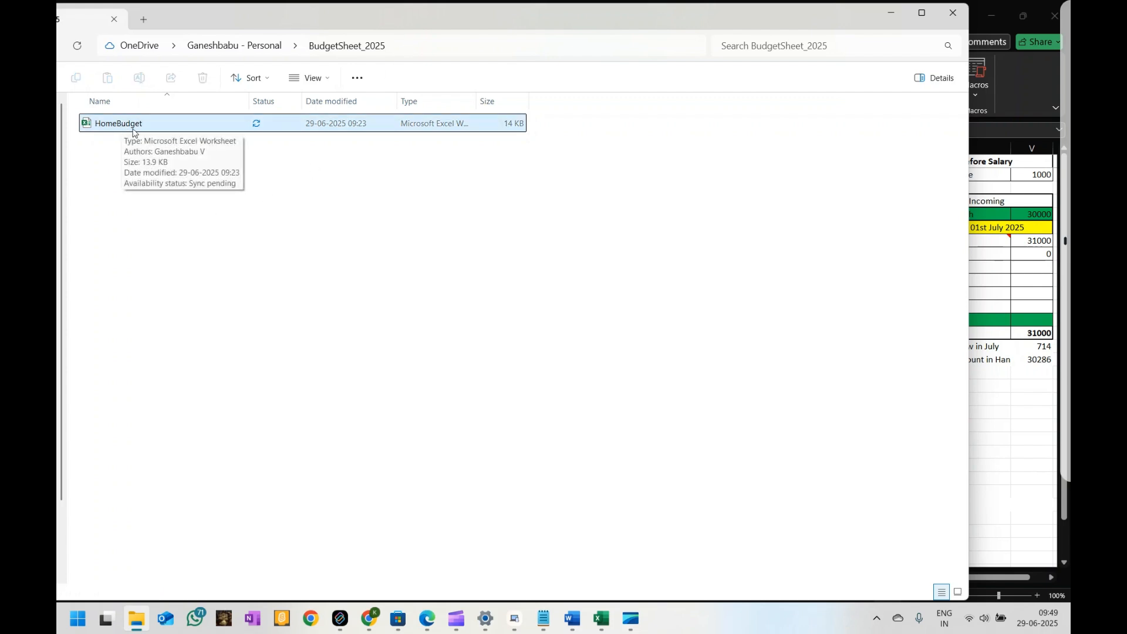
pyautogui.click(710, 121)
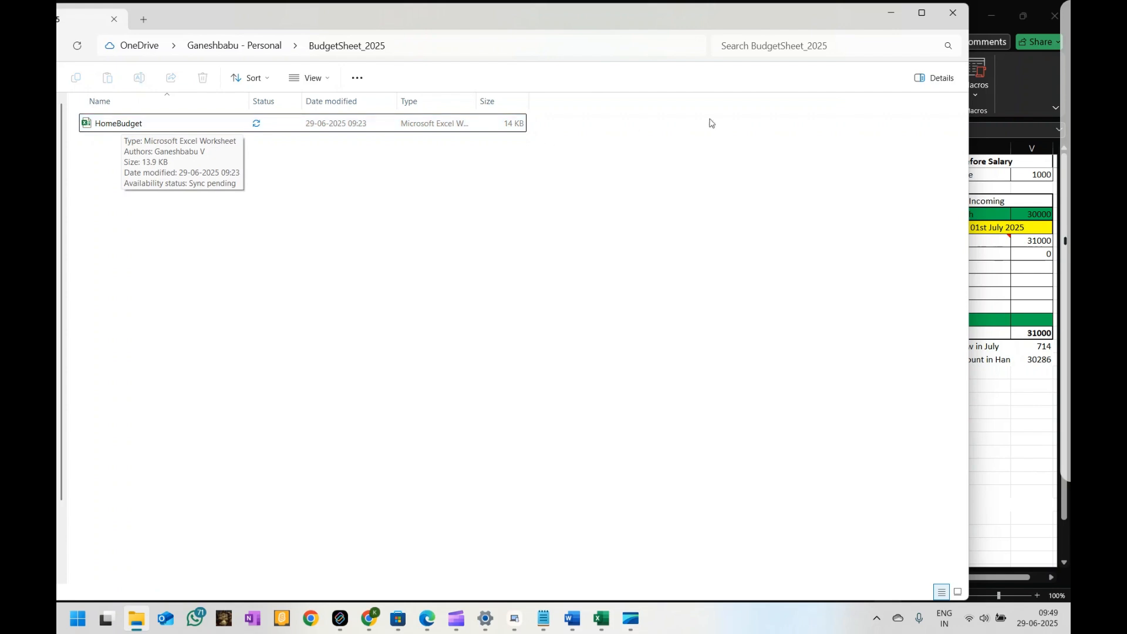
pyautogui.click(891, 16)
pyautogui.click(429, 360)
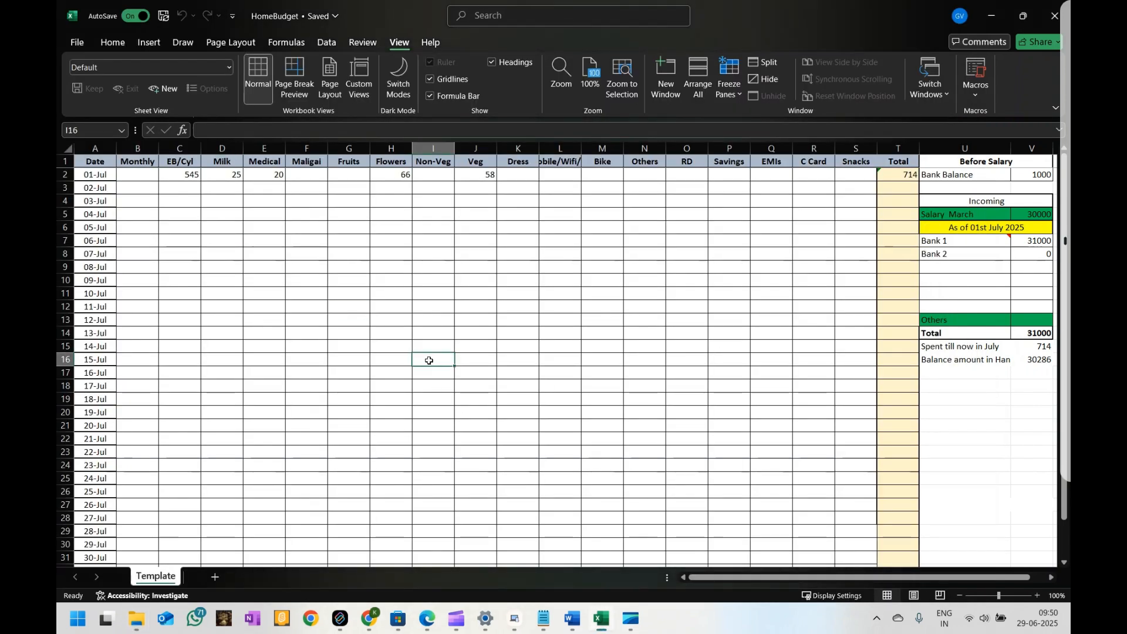
# Examine the Date column and the expense category headers from Monthly through Dress in the Template sheet.
pyautogui.click(102, 164)
pyautogui.scroll(-3, 236, 377)
pyautogui.scroll(3, 235, 377)
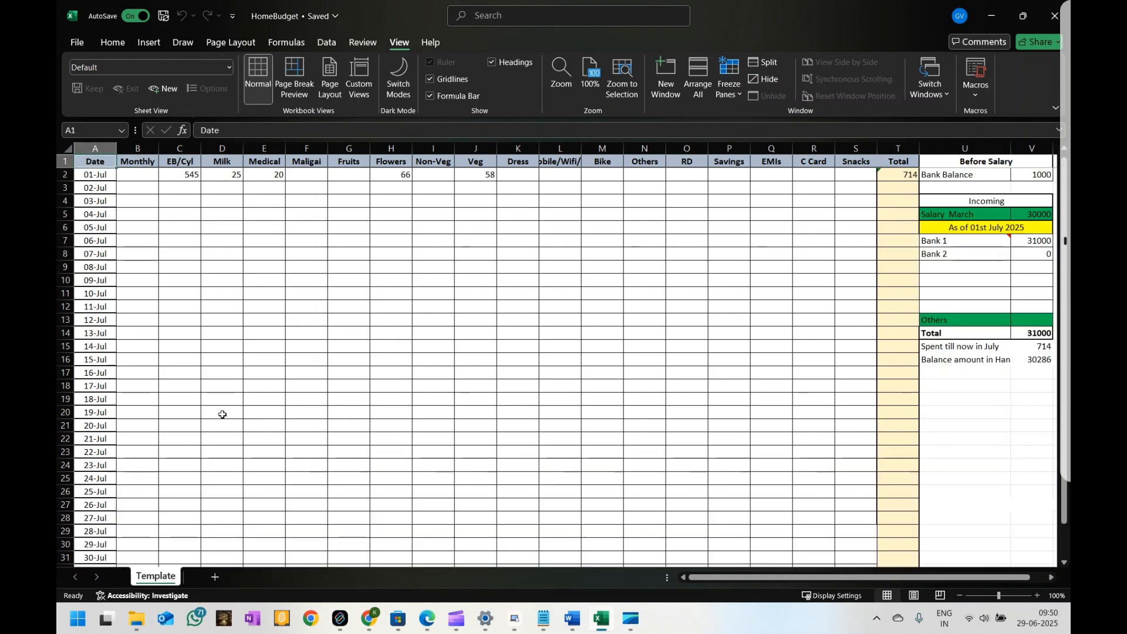
pyautogui.click(137, 161)
pyautogui.click(179, 162)
pyautogui.click(252, 164)
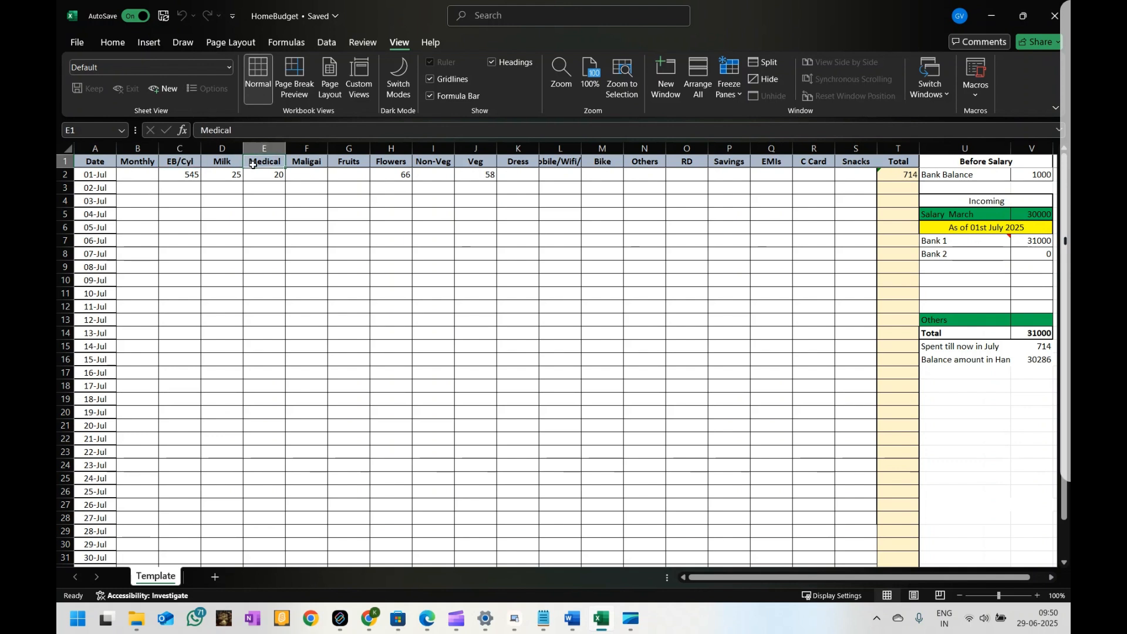
pyautogui.click(343, 164)
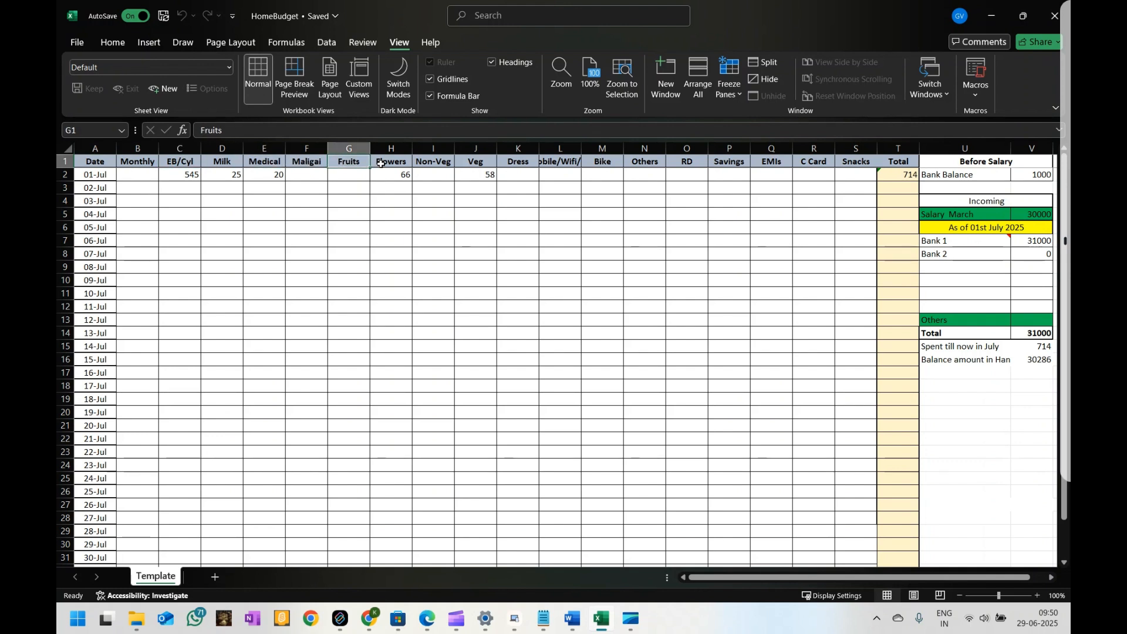
pyautogui.click(383, 163)
pyautogui.click(431, 164)
pyautogui.click(477, 164)
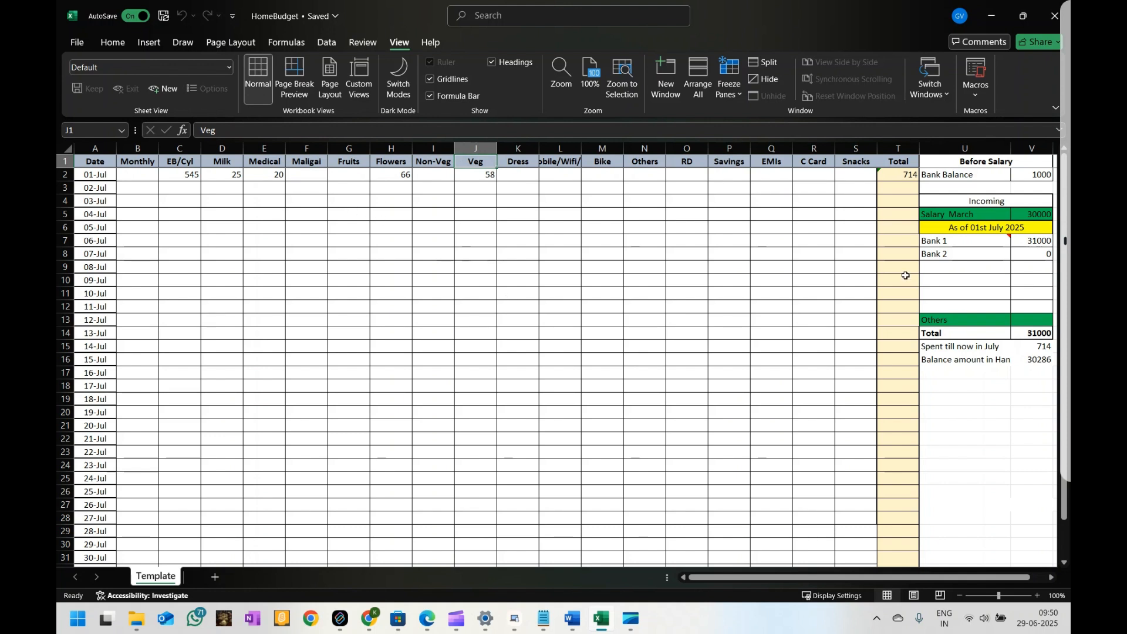
pyautogui.click(503, 175)
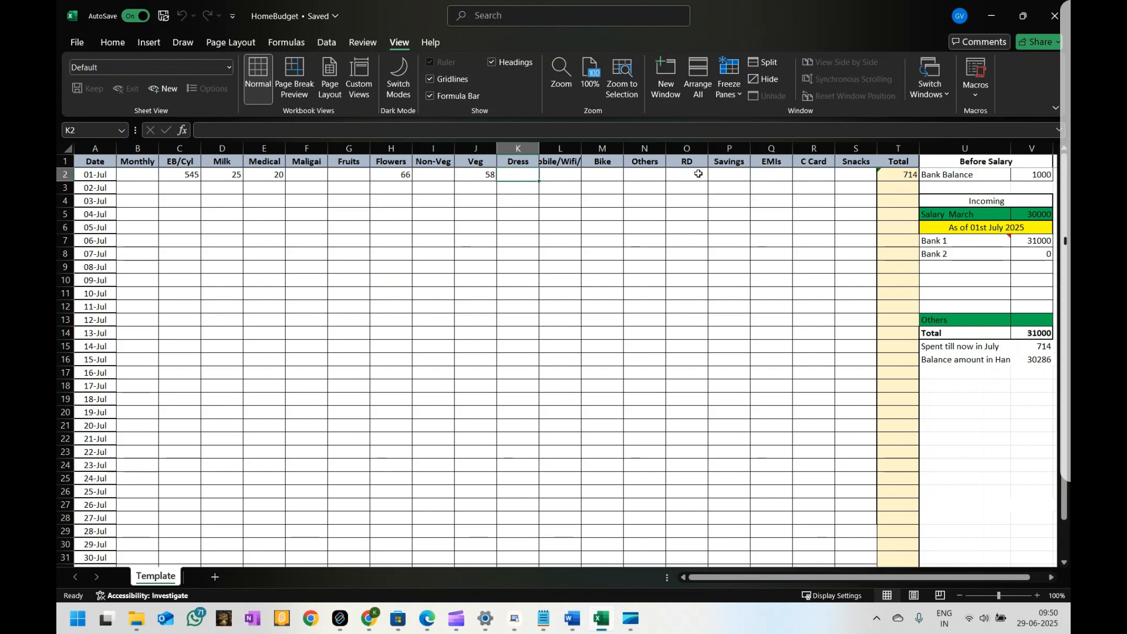
# Enter a C Card expense of 1000 for 01-Jul and check that day's Total formula.
pyautogui.click(815, 172)
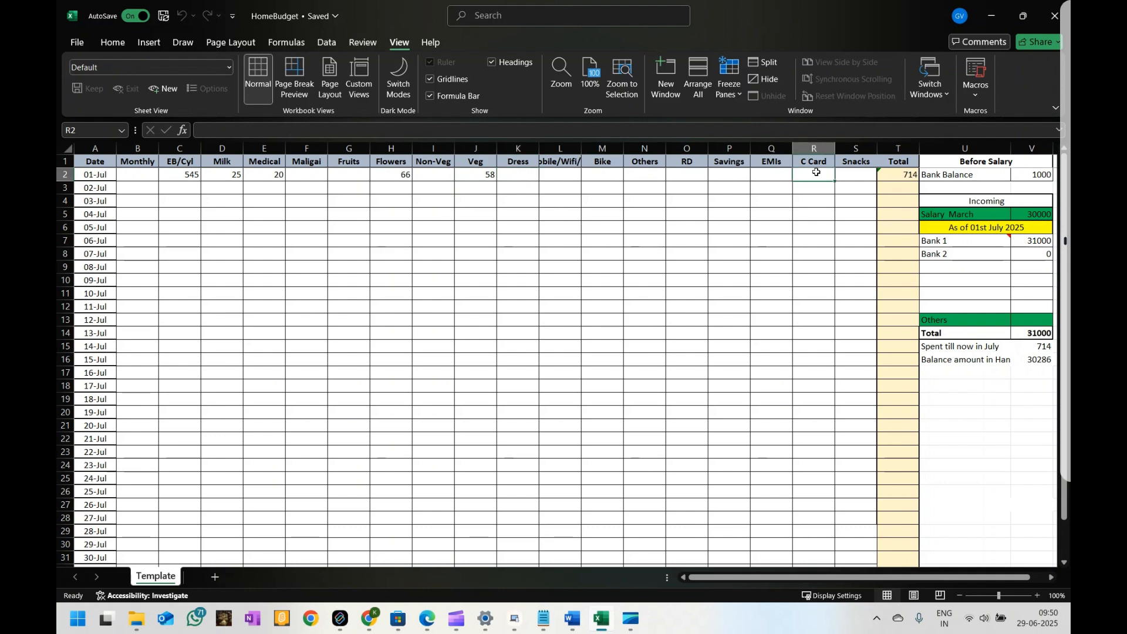
pyautogui.write('1000')
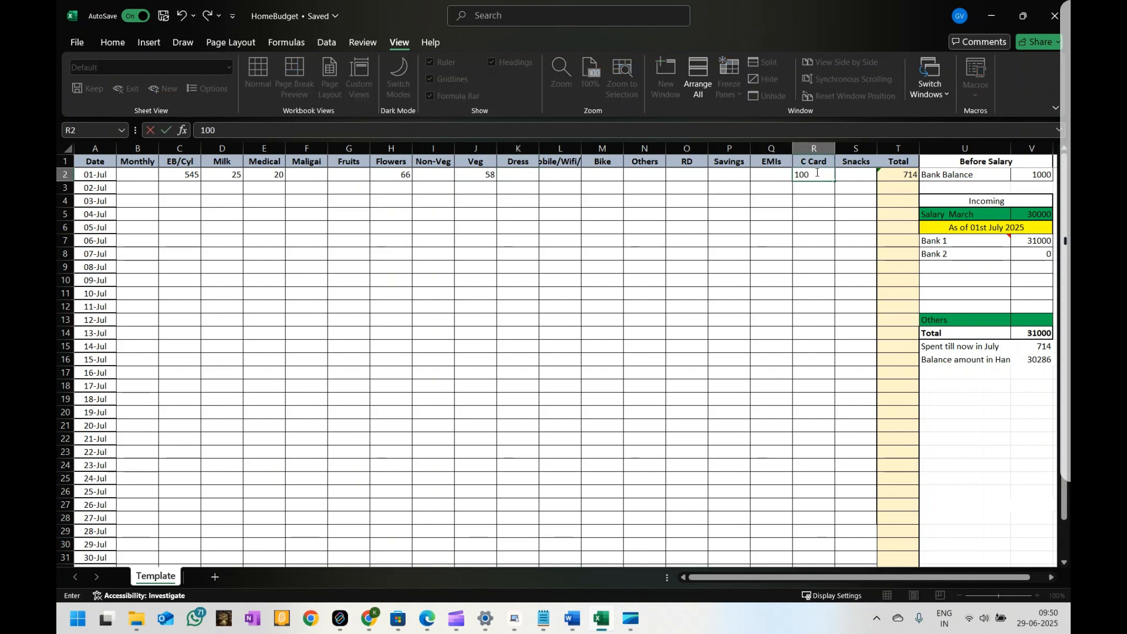
pyautogui.press('Return')
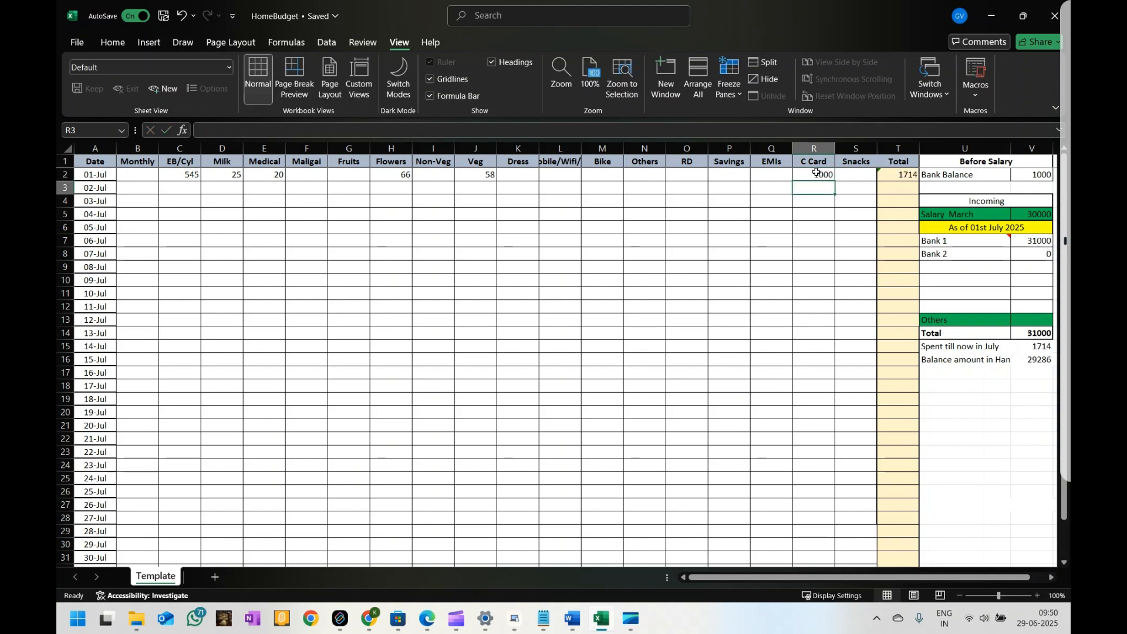
pyautogui.click(906, 176)
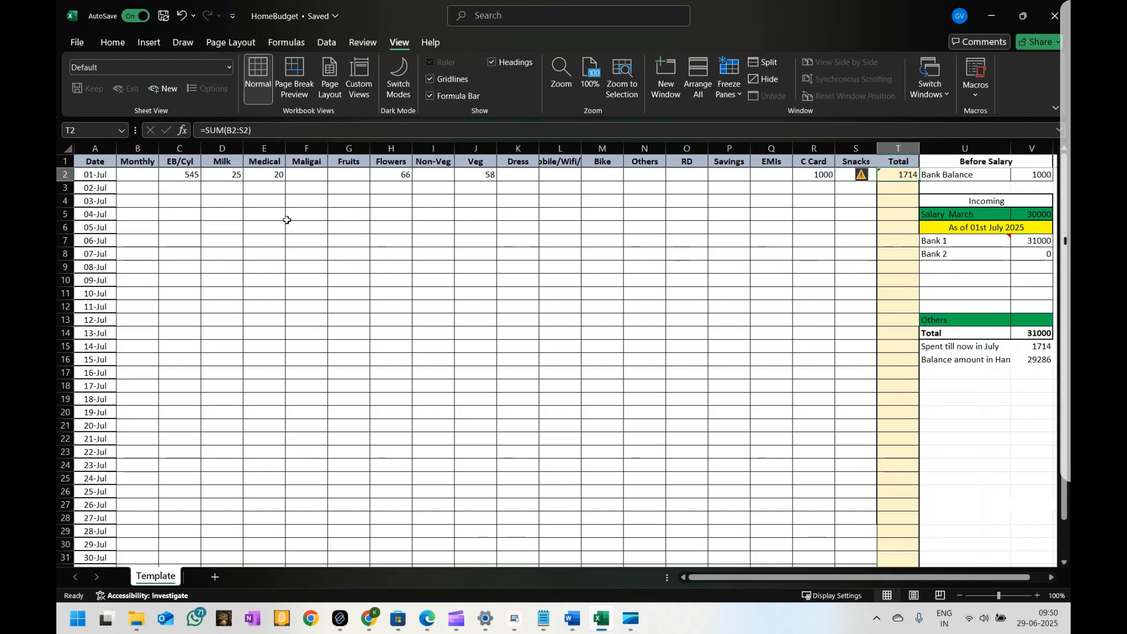
# Enter a Milk expense of 50 for 07-Jul.
pyautogui.click(196, 289)
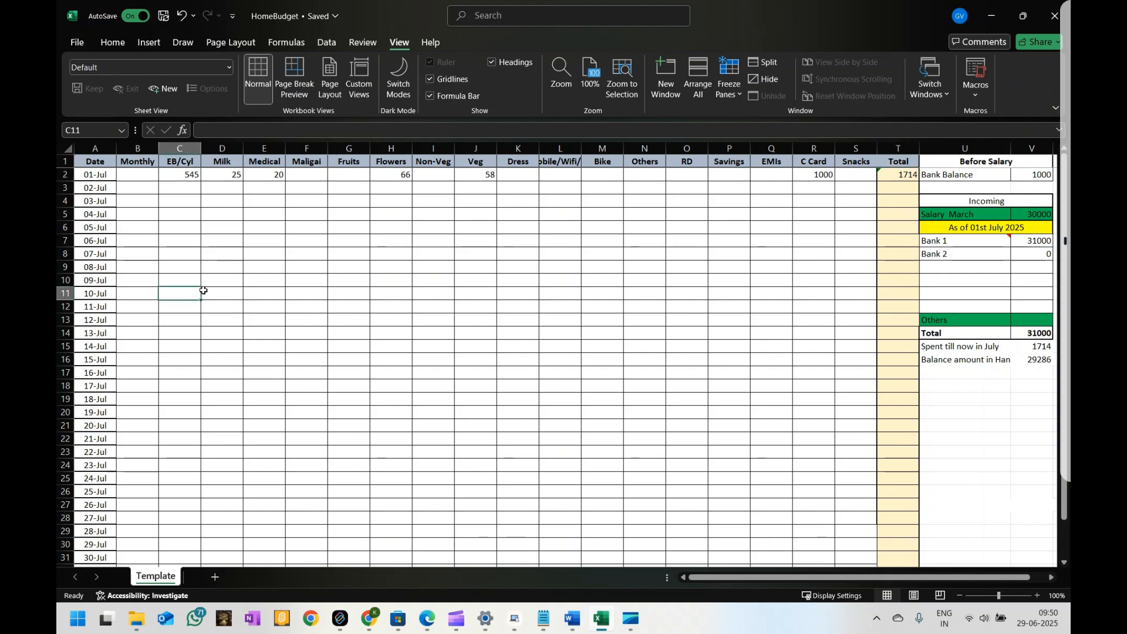
pyautogui.click(245, 253)
pyautogui.click(233, 257)
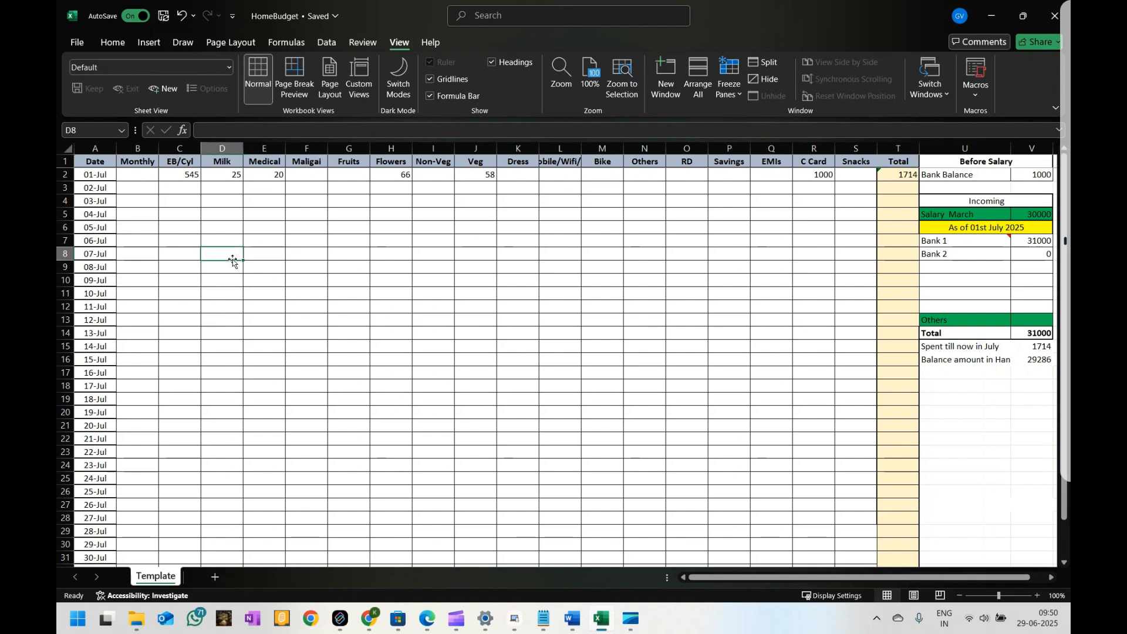
pyautogui.write('50')
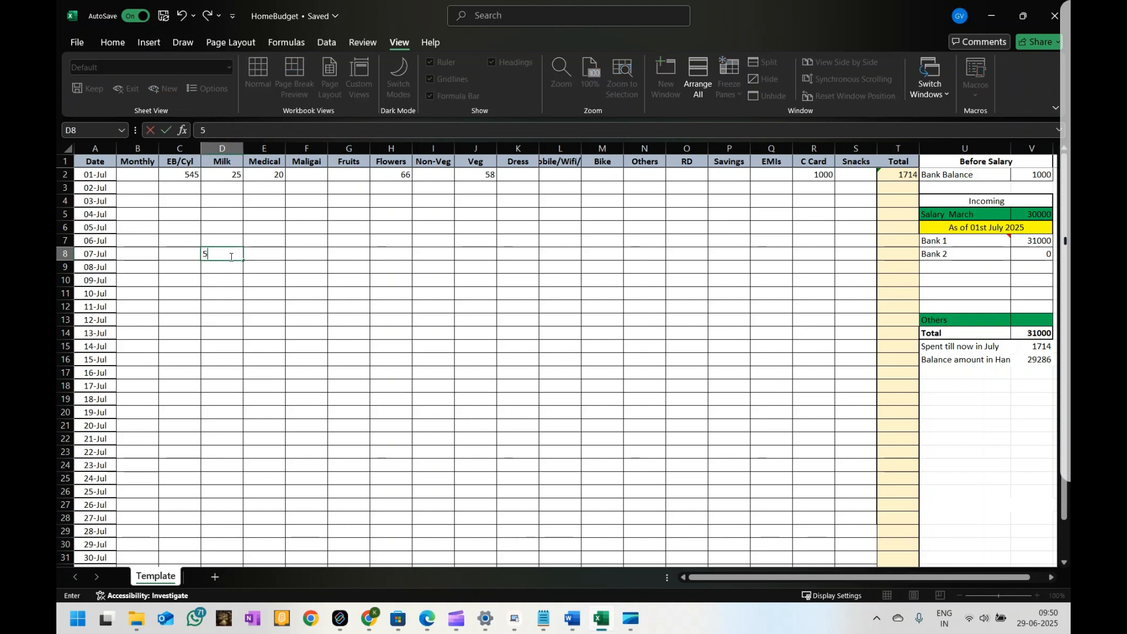
pyautogui.press('Return')
# Enter Milk expenses of 60 for 11-Jul and 80 for 14-Jul.
pyautogui.click(225, 331)
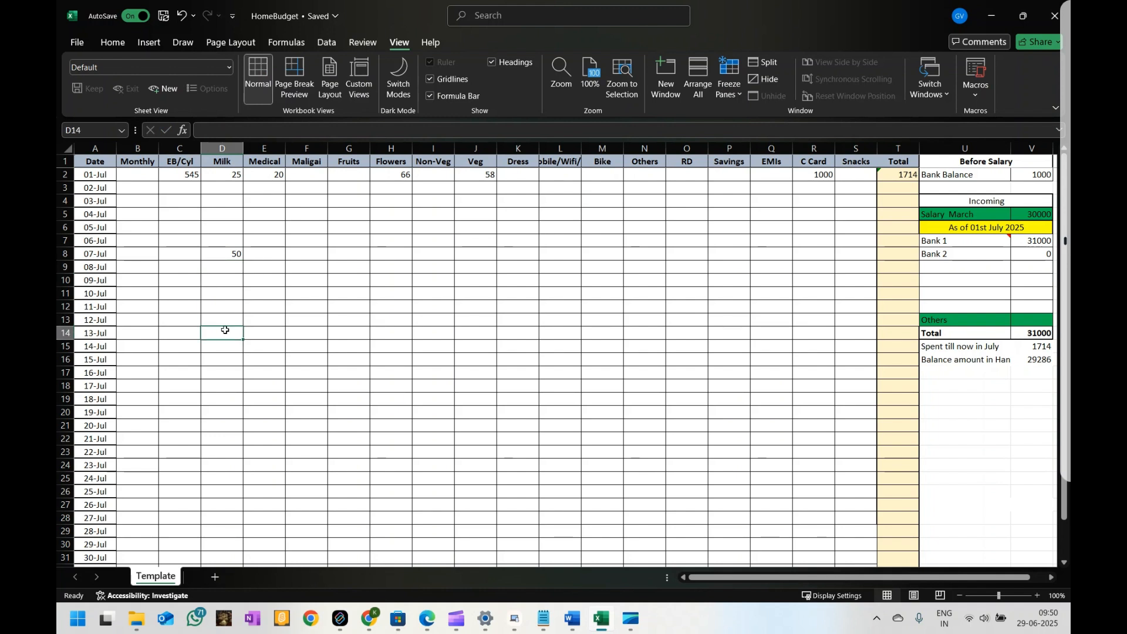
pyautogui.click(224, 309)
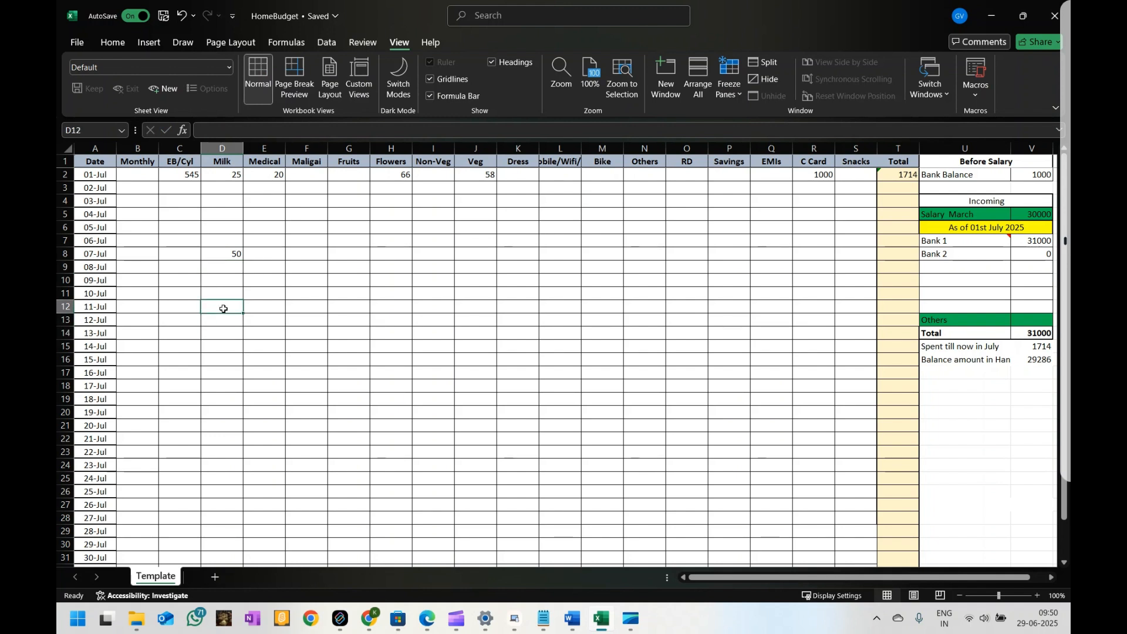
pyautogui.write('60')
pyautogui.press('Return')
pyautogui.press('Return')
pyautogui.press('Return')
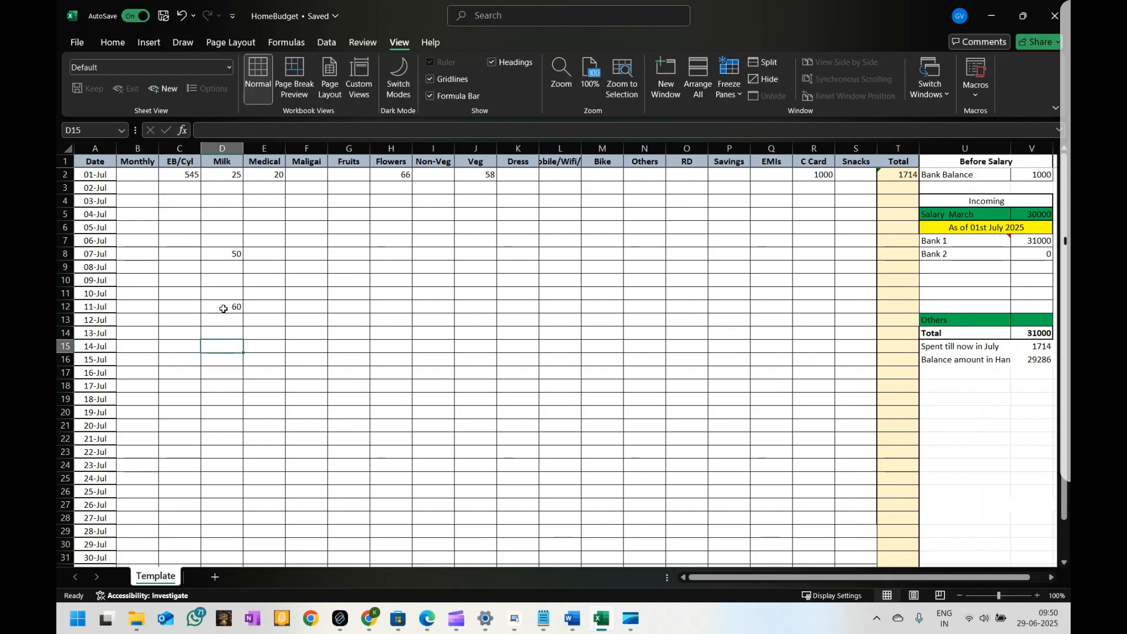
pyautogui.write('80')
pyautogui.press('Return')
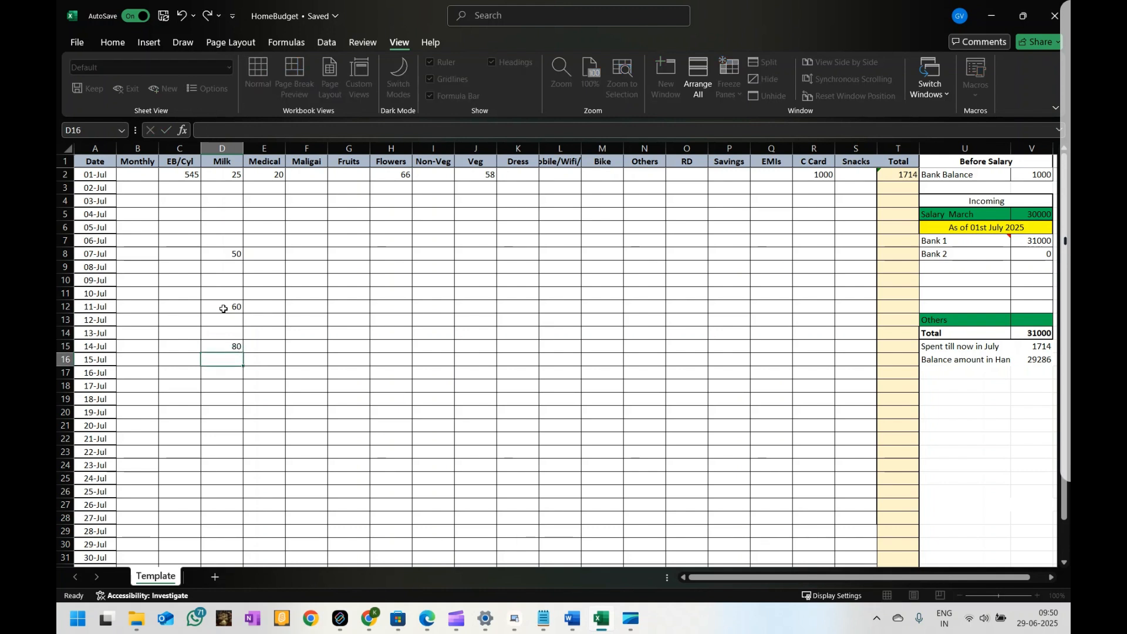
# Copy the 01-Jul Total formula down the Total column through 31-Jul and check the daily totals.
pyautogui.click(906, 179)
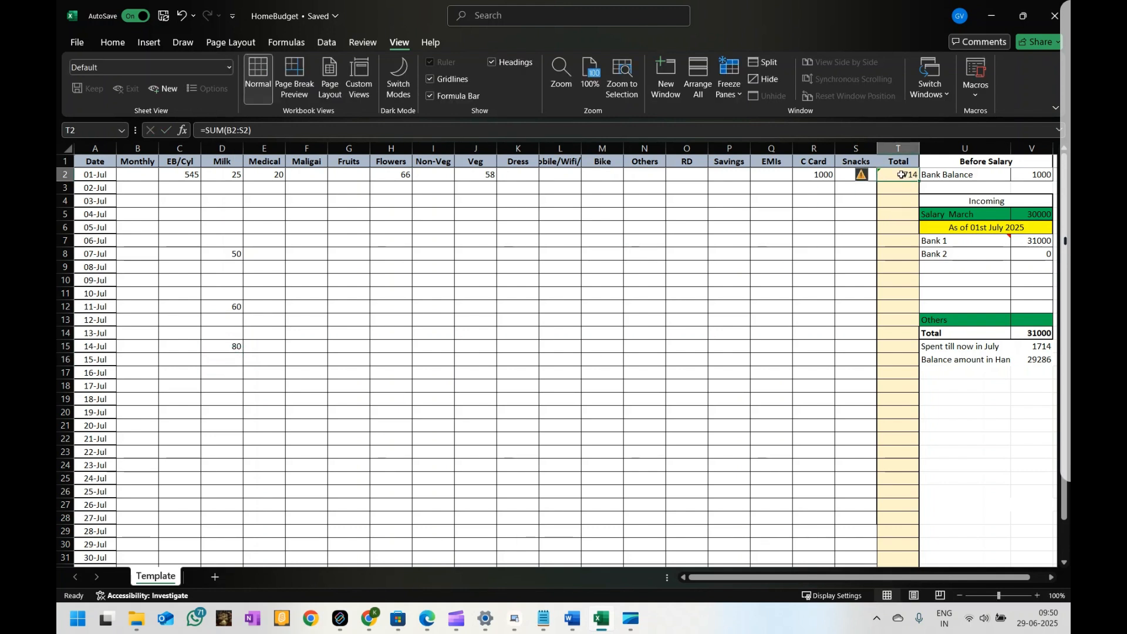
pyautogui.hotkey('ctrl', 'c')
pyautogui.scroll(-3, 900, 276)
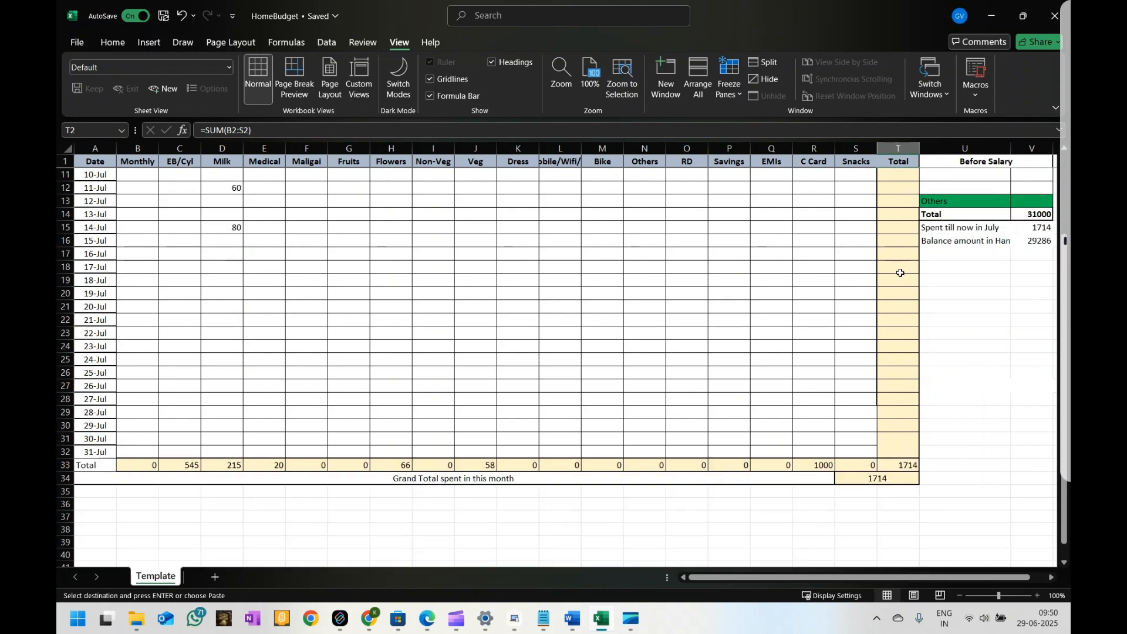
pyautogui.keyDown('shift'); pyautogui.click(892, 450); pyautogui.keyUp('shift')
pyautogui.hotkey('ctrl', 'v')
pyautogui.scroll(3, 896, 413)
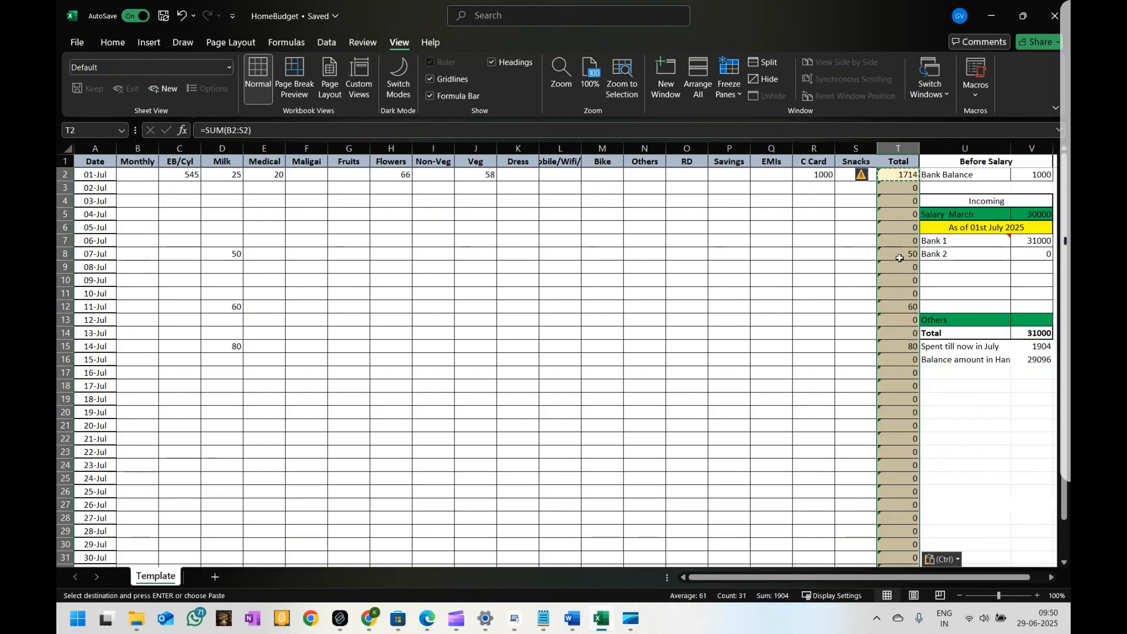
pyautogui.click(899, 226)
pyautogui.click(905, 257)
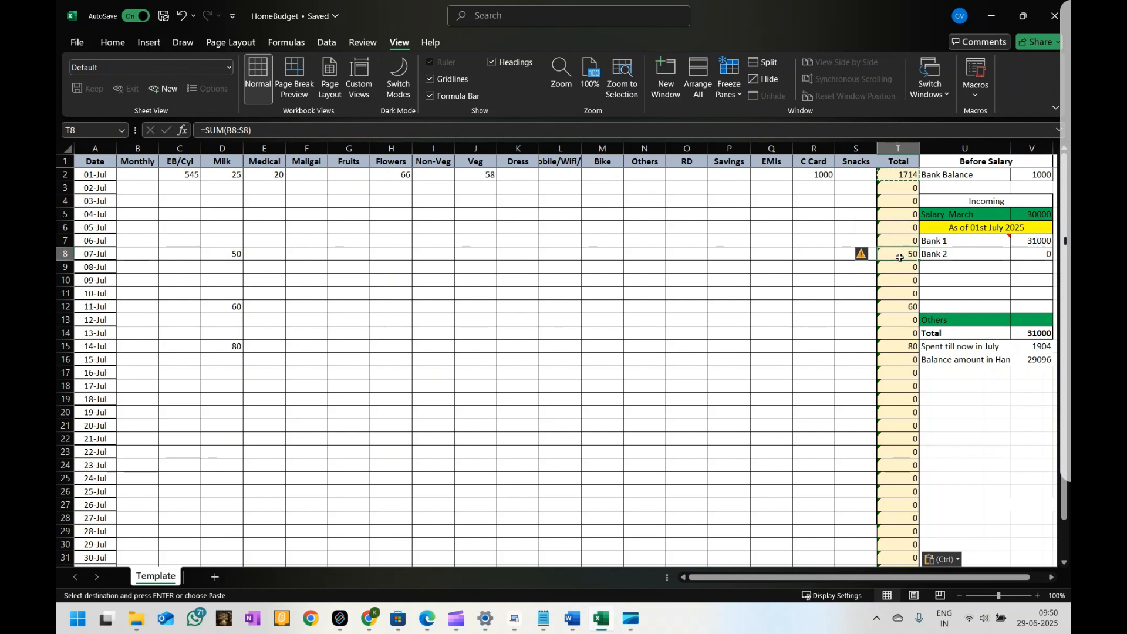
pyautogui.click(322, 303)
pyautogui.click(197, 250)
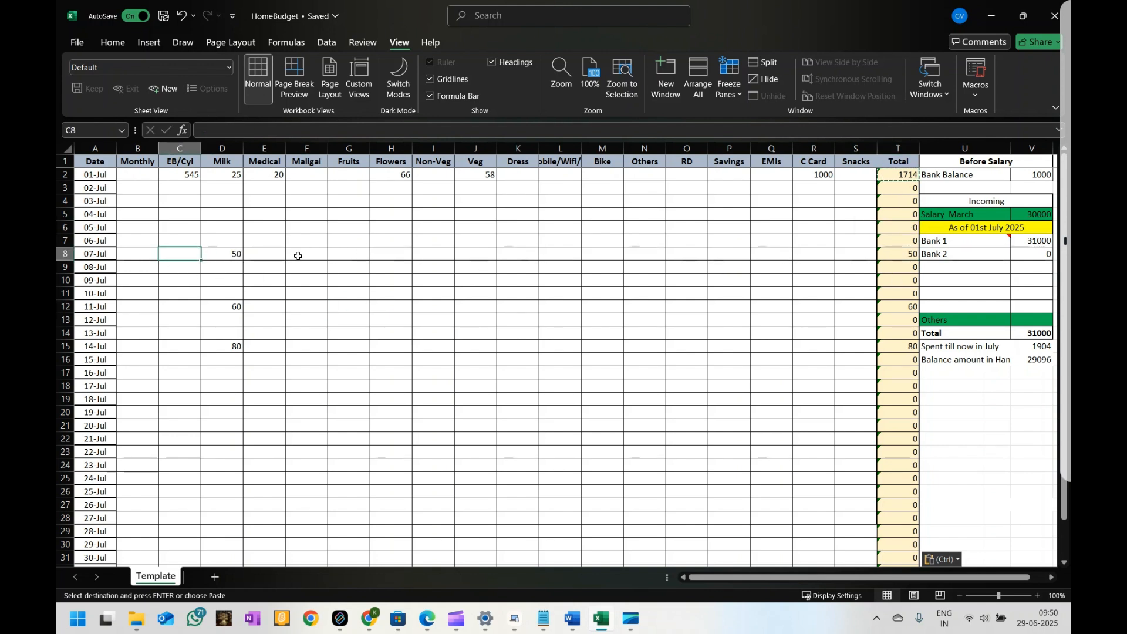
pyautogui.click(336, 271)
pyautogui.click(404, 253)
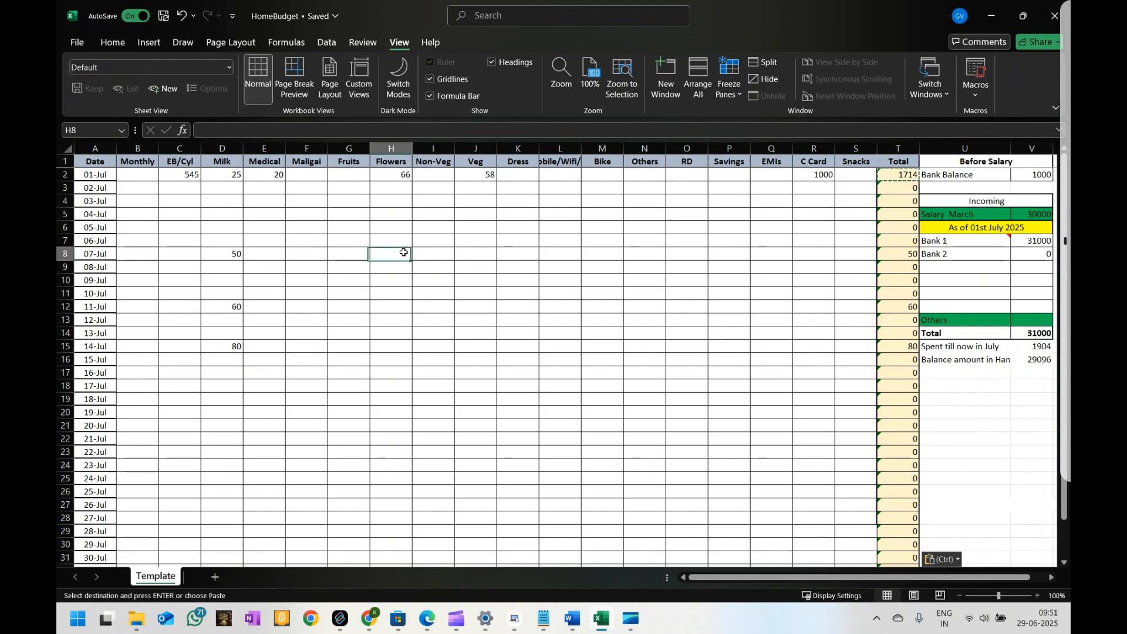
# Enter 07-Jul expenses of 50 for Non-Veg, 300 for Bike and 50 for Snacks.
pyautogui.click(65, 242)
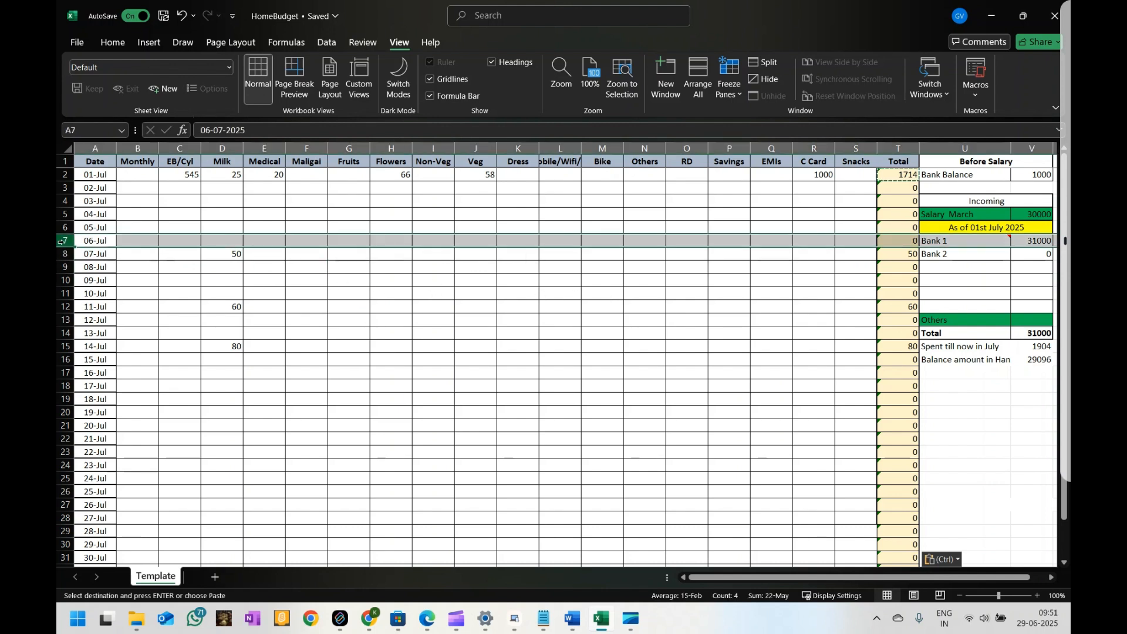
pyautogui.click(66, 253)
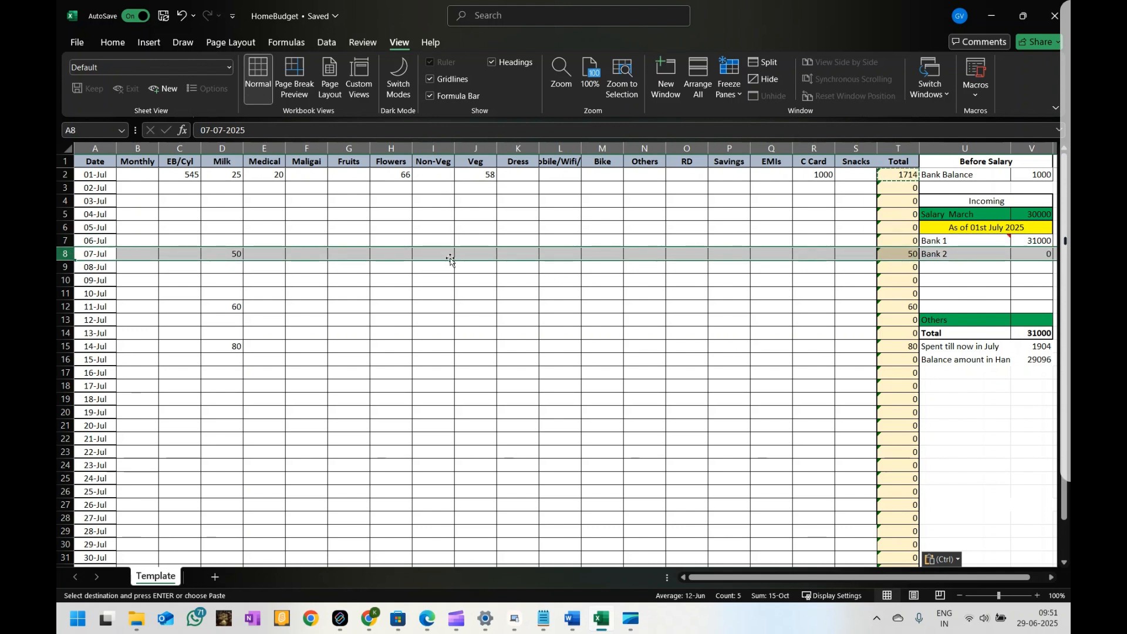
pyautogui.click(429, 254)
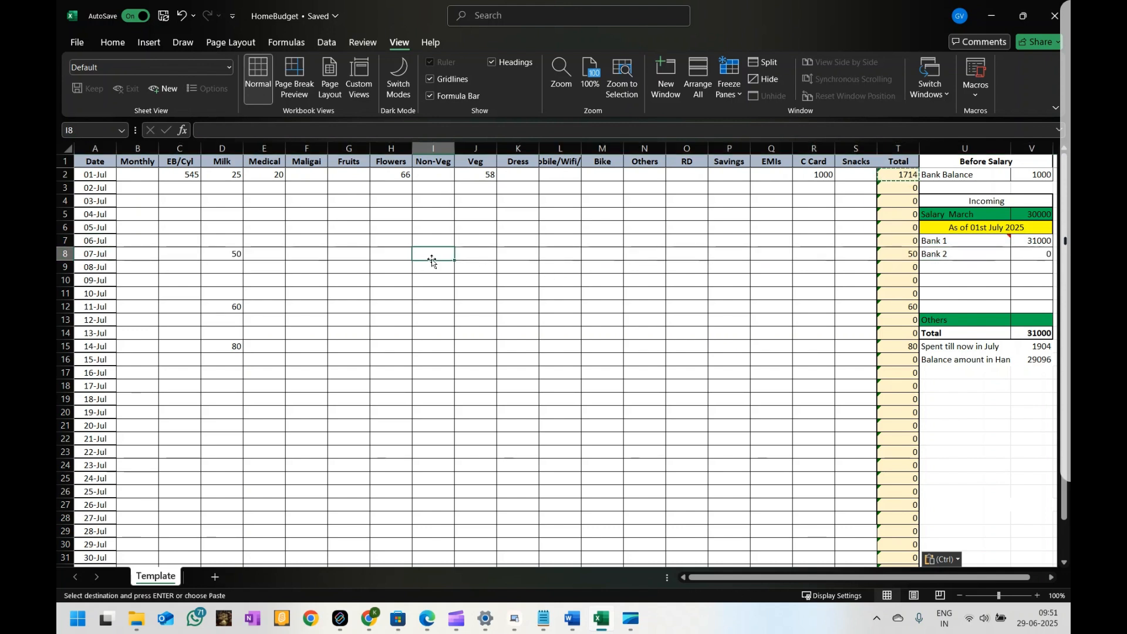
pyautogui.write('50')
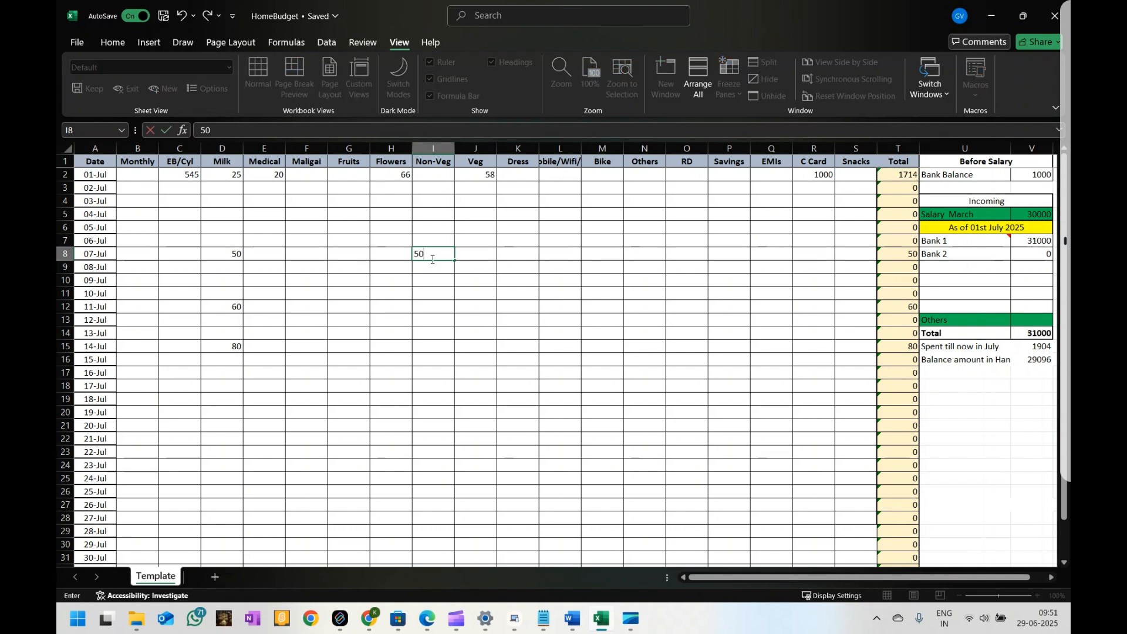
pyautogui.click(601, 252)
pyautogui.write('300')
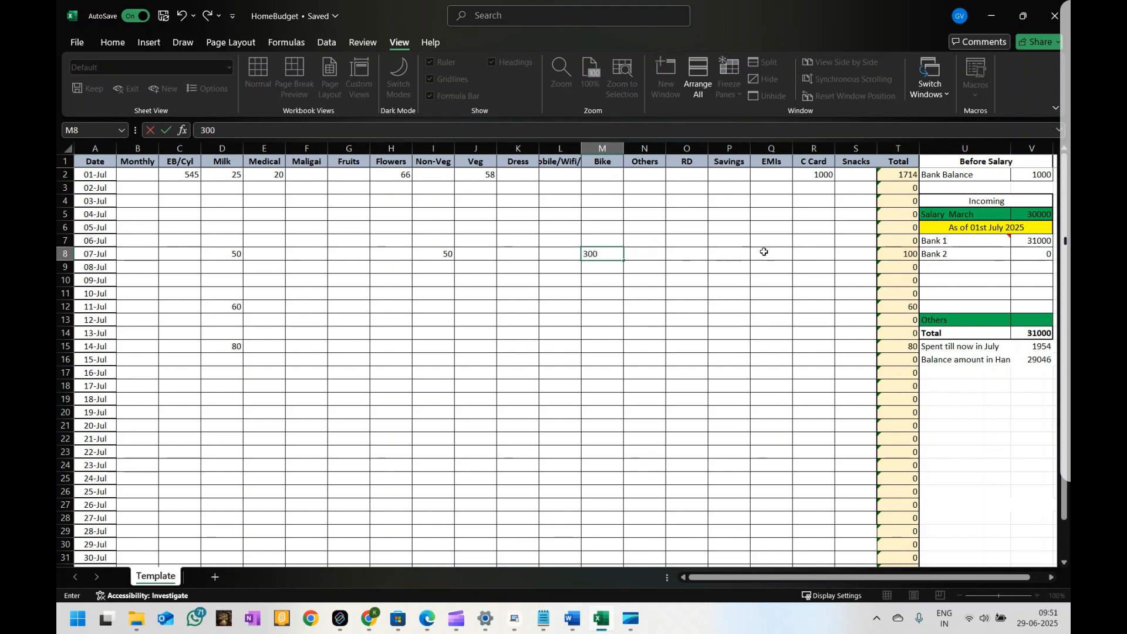
pyautogui.click(843, 253)
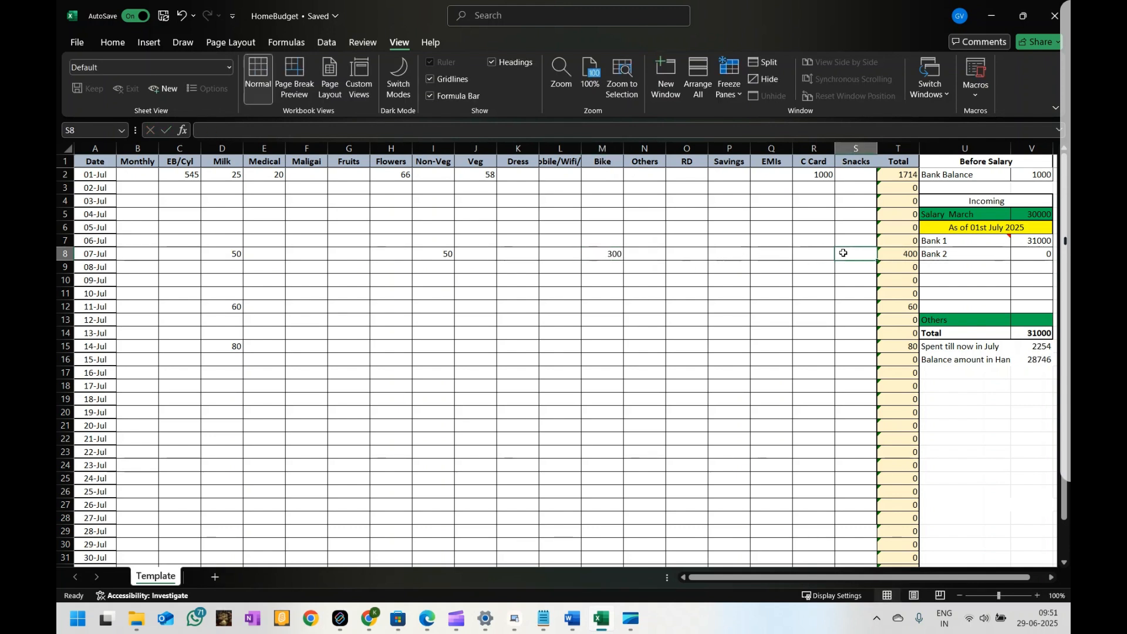
pyautogui.write('50')
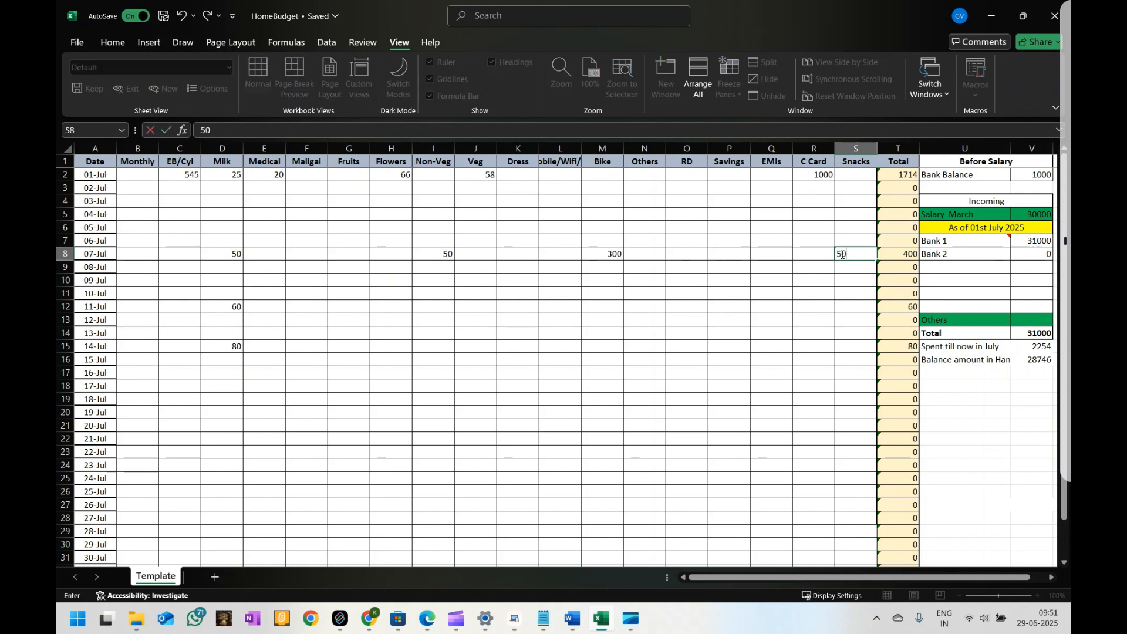
pyautogui.press('Return')
# Review the 07-Jul expense row and the formula behind the grand total spent in this month.
pyautogui.click(66, 253)
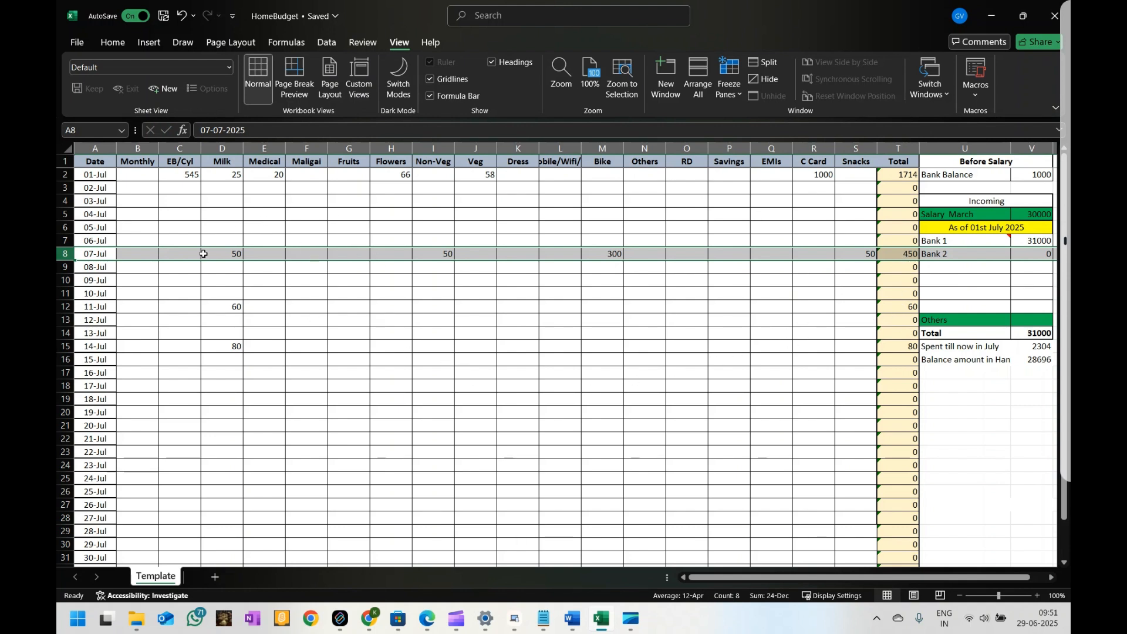
pyautogui.scroll(-4, 469, 388)
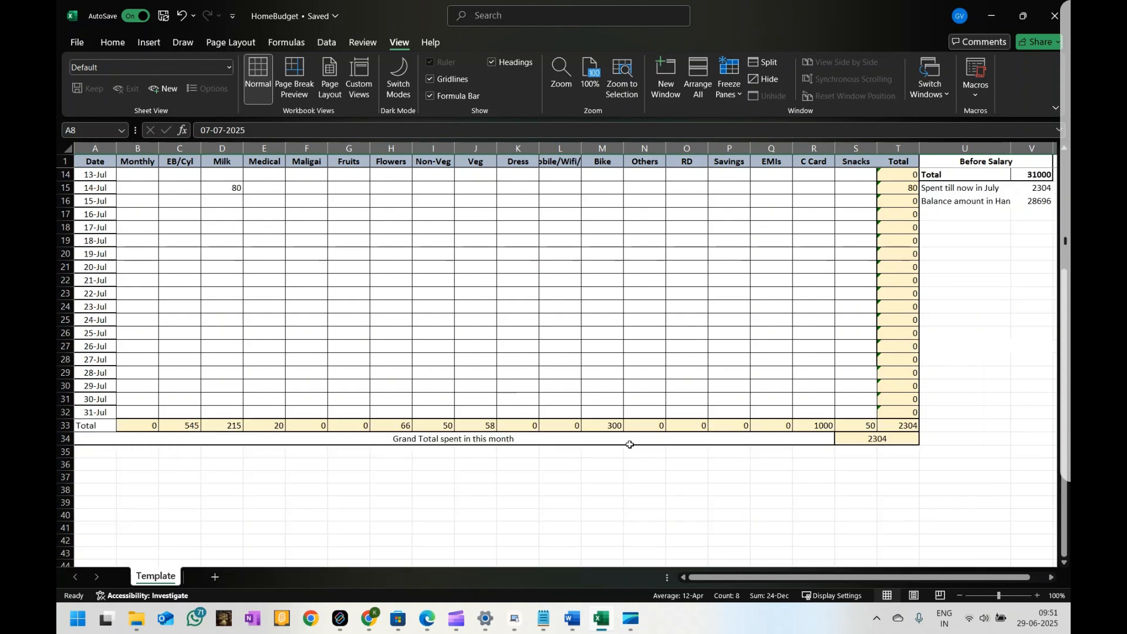
pyautogui.click(444, 444)
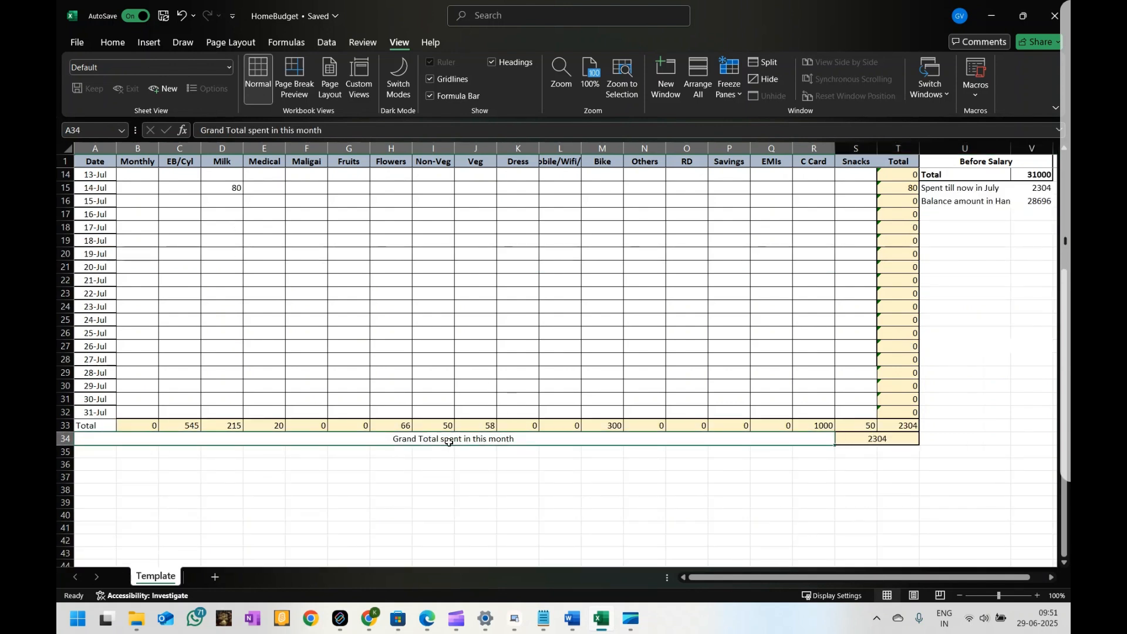
pyautogui.click(870, 441)
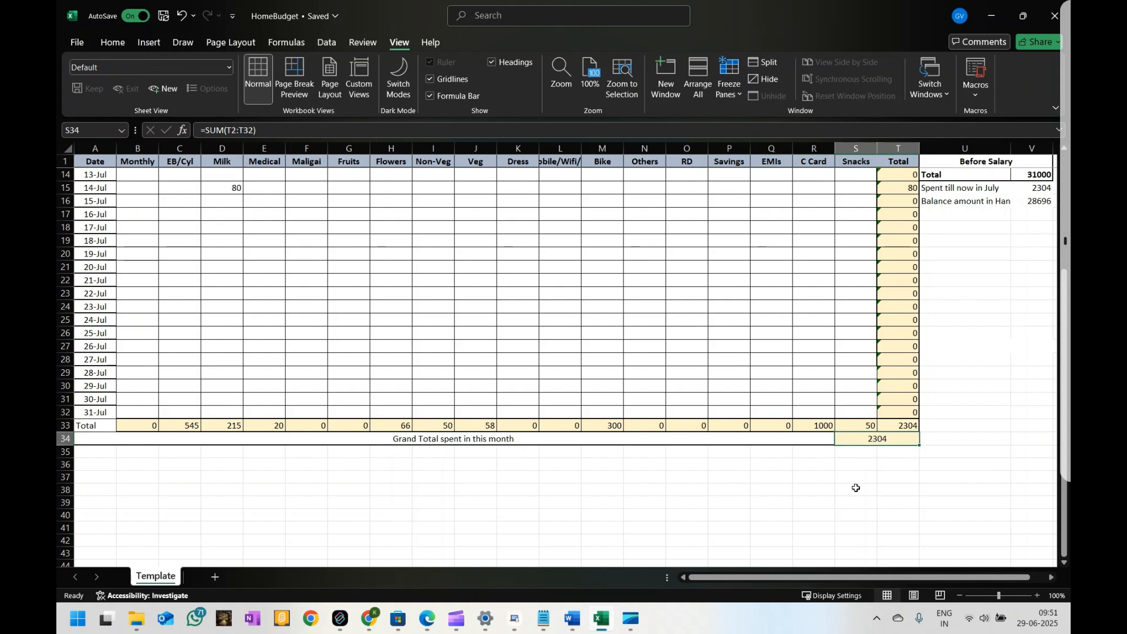
pyautogui.scroll(2, 856, 488)
pyautogui.scroll(2, 684, 378)
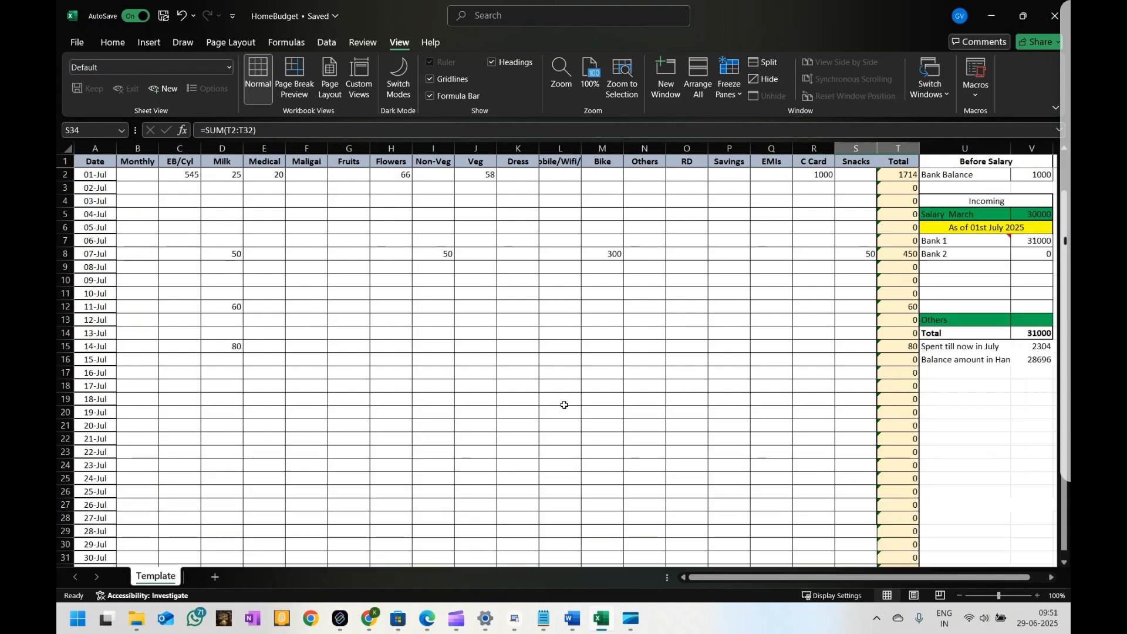
pyautogui.scroll(-3, 880, 395)
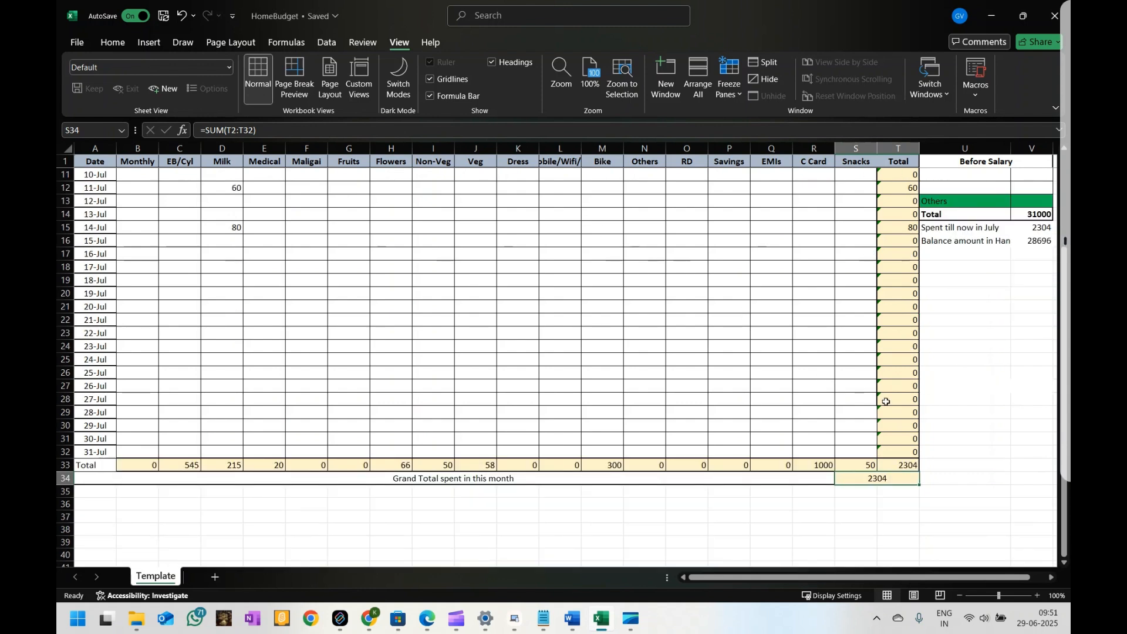
pyautogui.scroll(3, 889, 473)
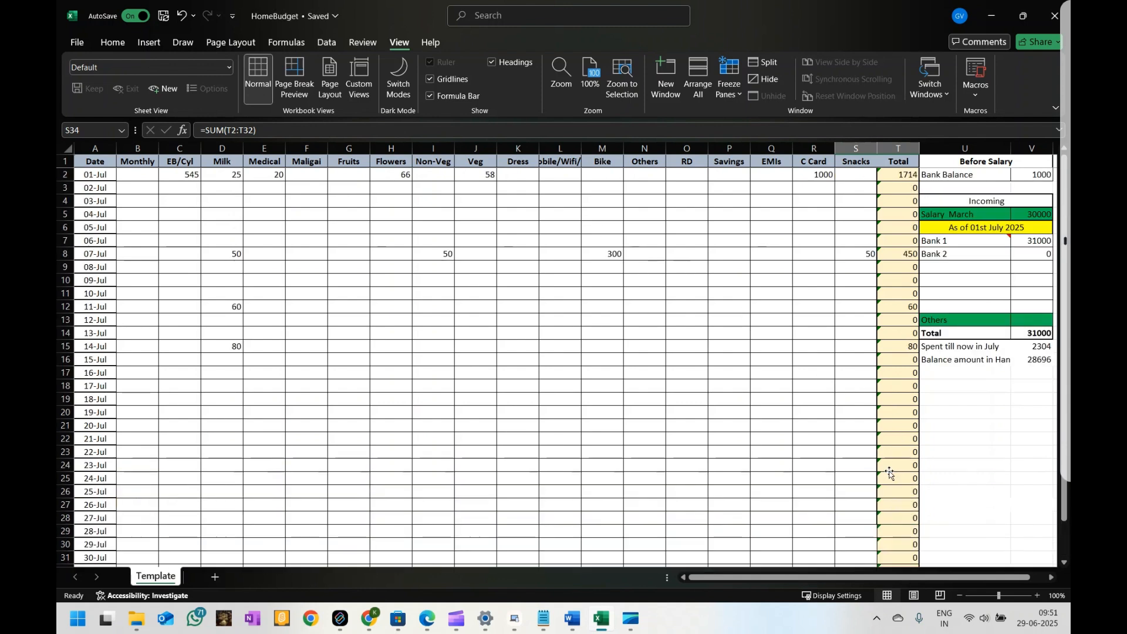
# Examine the Bank Balance entry in the Before Salary section.
pyautogui.click(962, 176)
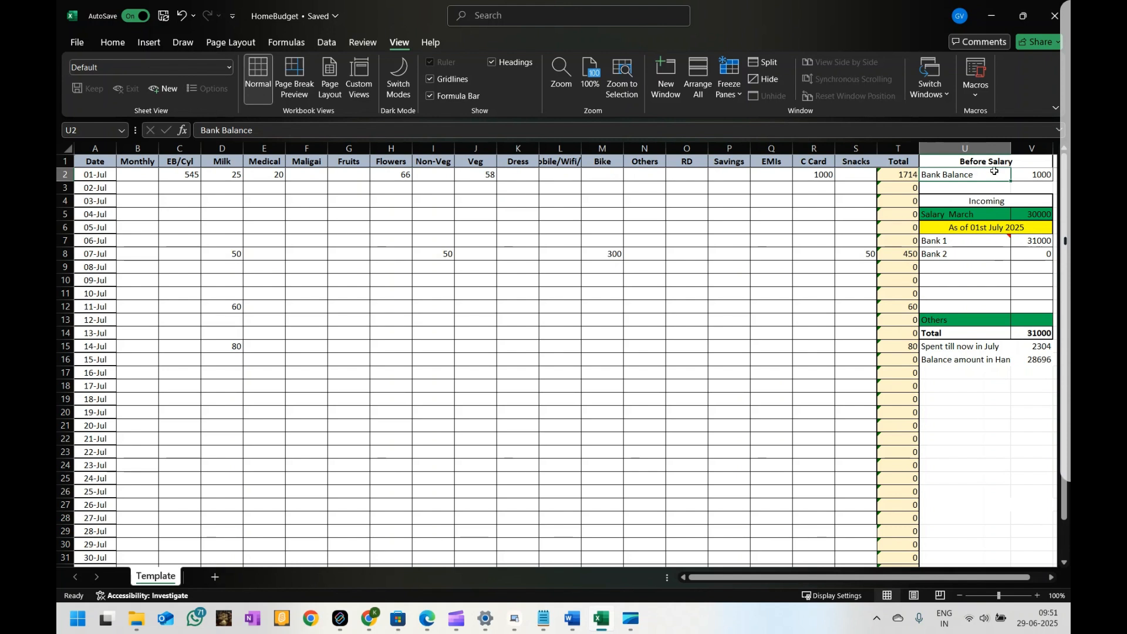
pyautogui.click(1032, 175)
pyautogui.click(974, 177)
pyautogui.click(1024, 177)
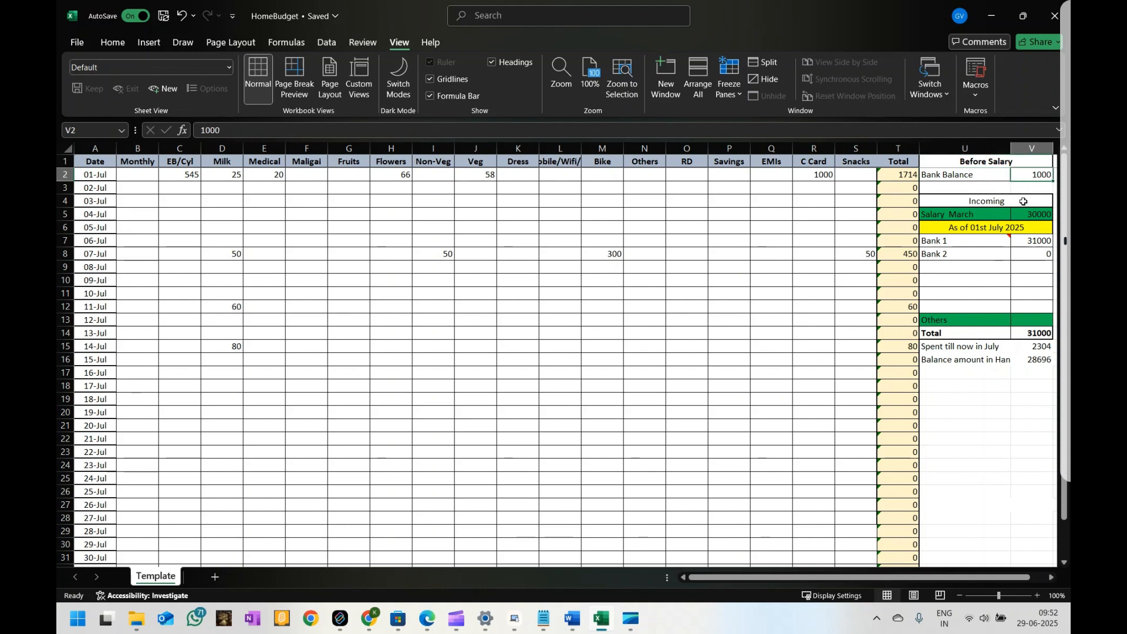
# Set the Salary March amount to 40000 and check the Bank 1 formula.
pyautogui.click(973, 216)
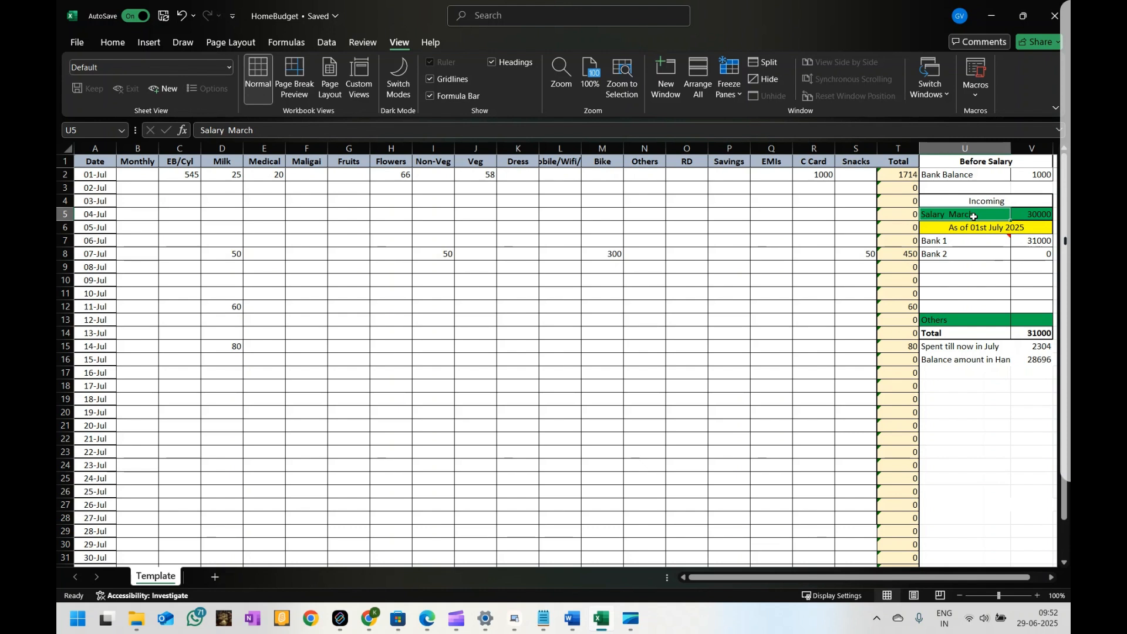
pyautogui.click(1036, 215)
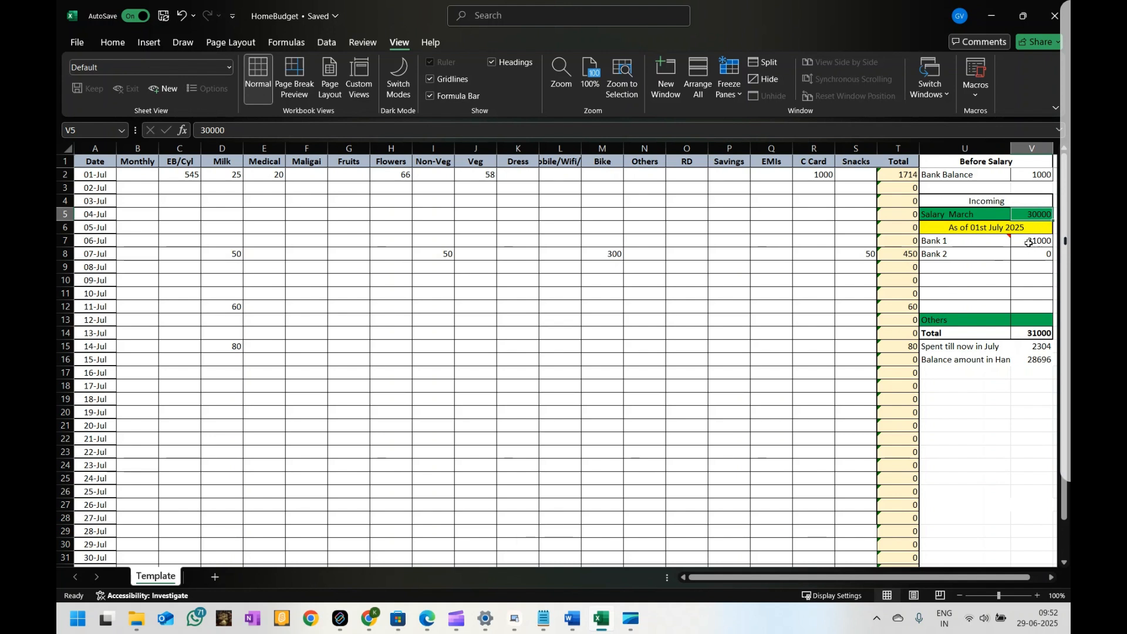
pyautogui.click(1028, 241)
pyautogui.click(1027, 214)
pyautogui.write('40')
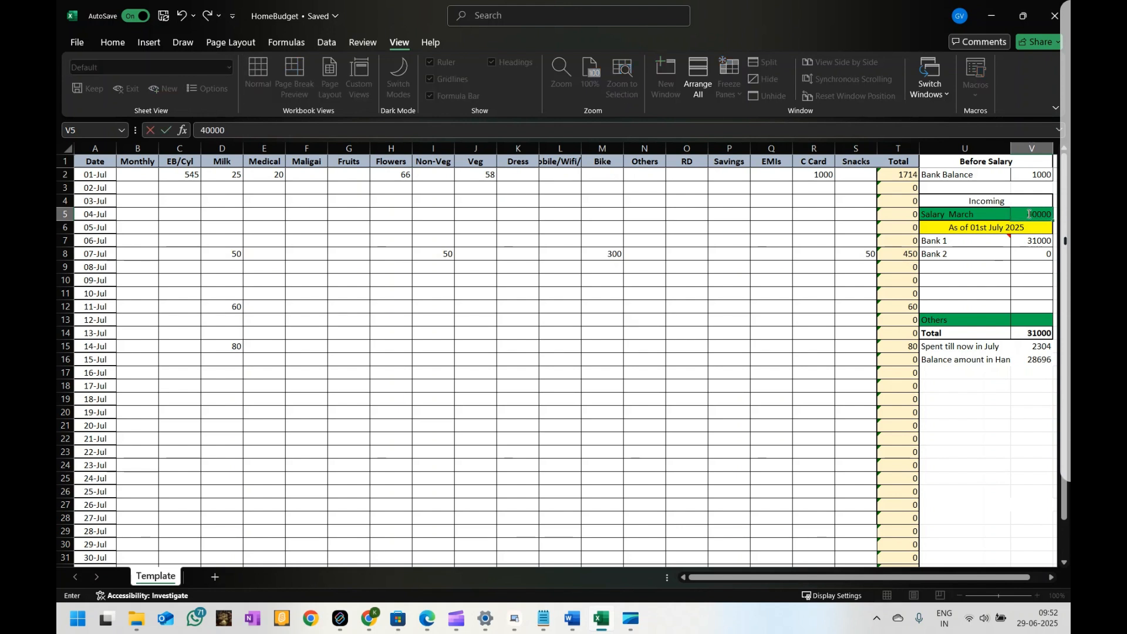
pyautogui.write('000')
pyautogui.press('Return')
pyautogui.click(1034, 241)
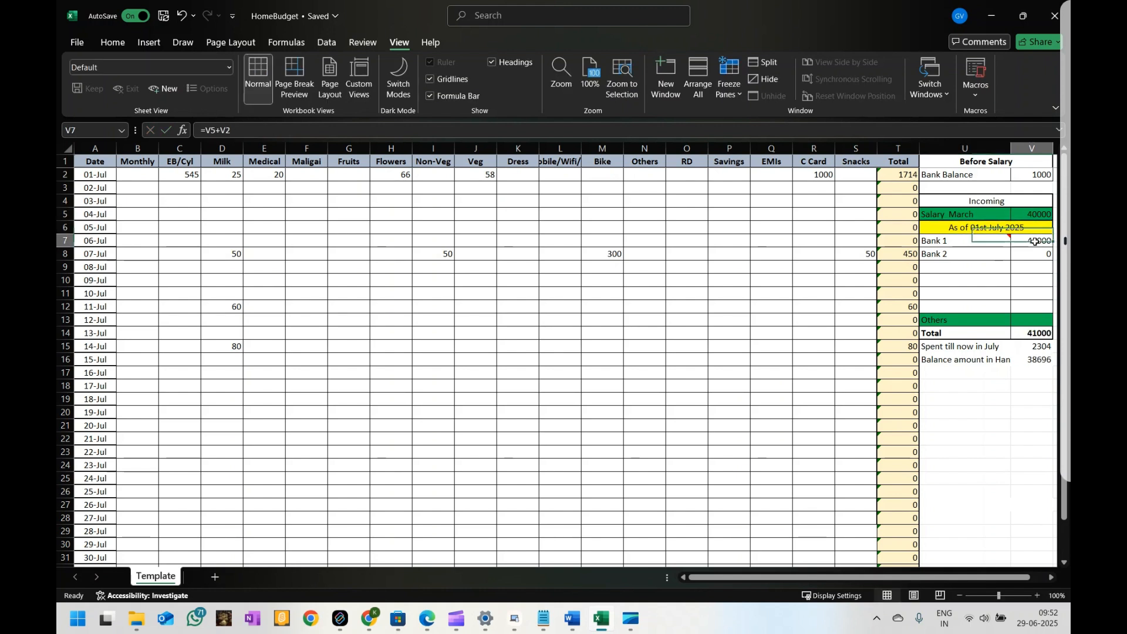
# Examine how the Bank Balance and Salary March amounts feed the Bank 1 formula.
pyautogui.click(1032, 177)
pyautogui.click(978, 175)
pyautogui.click(1036, 176)
pyautogui.click(975, 175)
pyautogui.click(1034, 181)
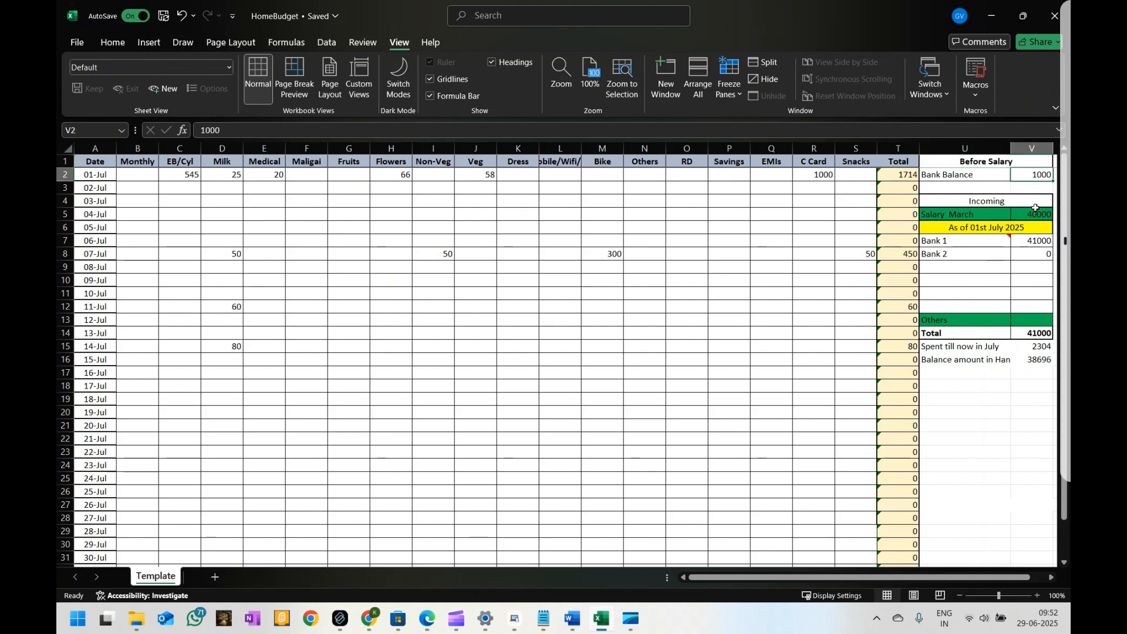
pyautogui.click(1003, 214)
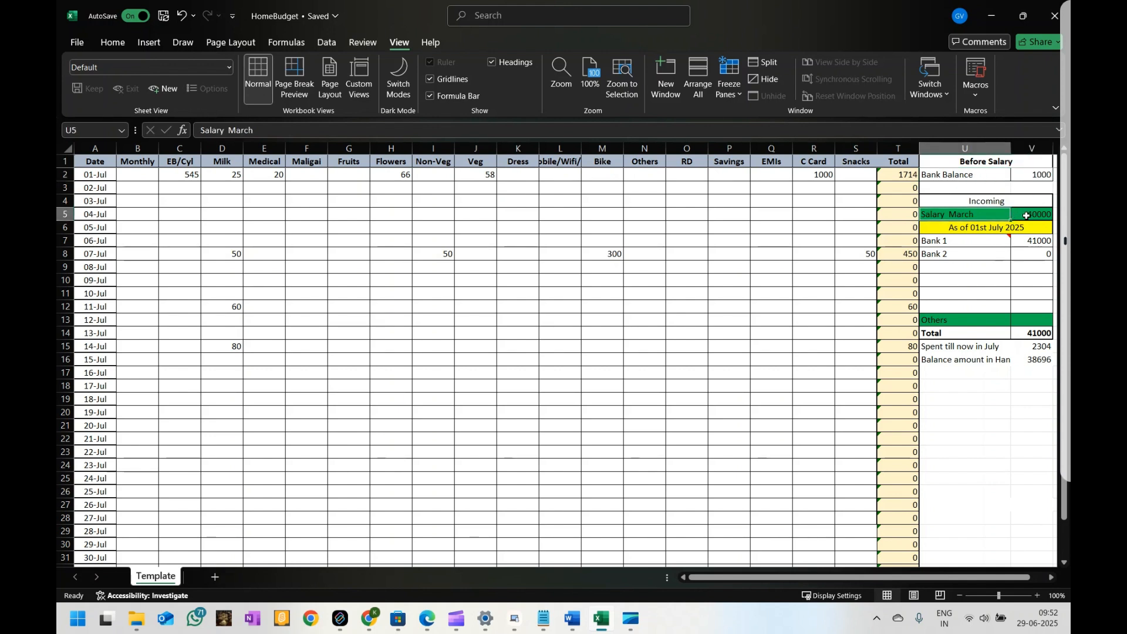
pyautogui.click(1028, 215)
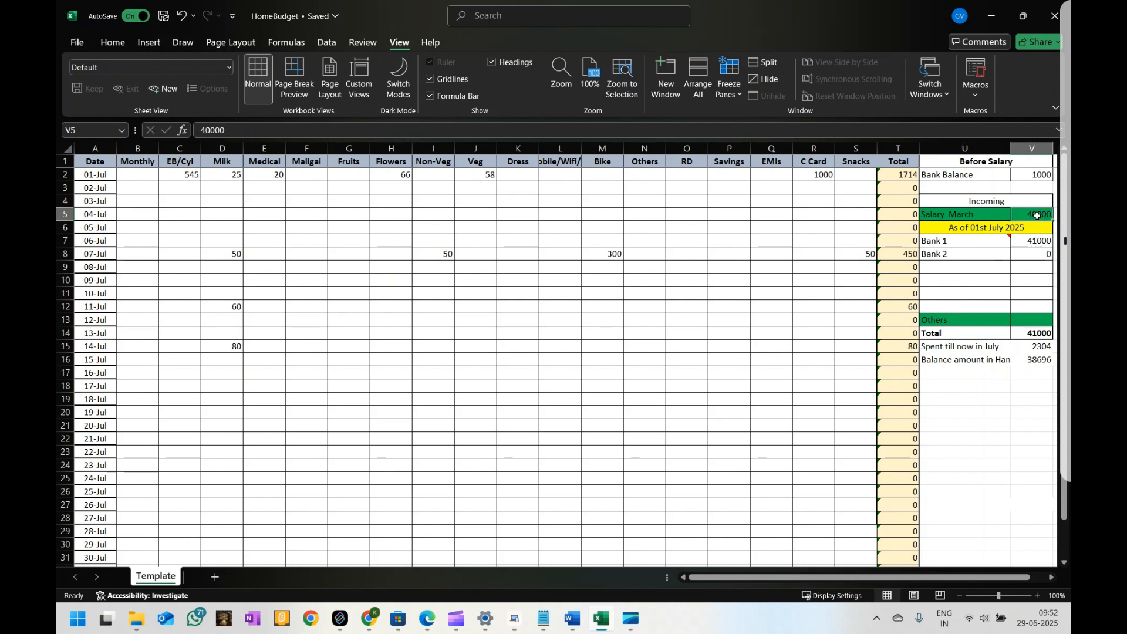
pyautogui.click(1028, 243)
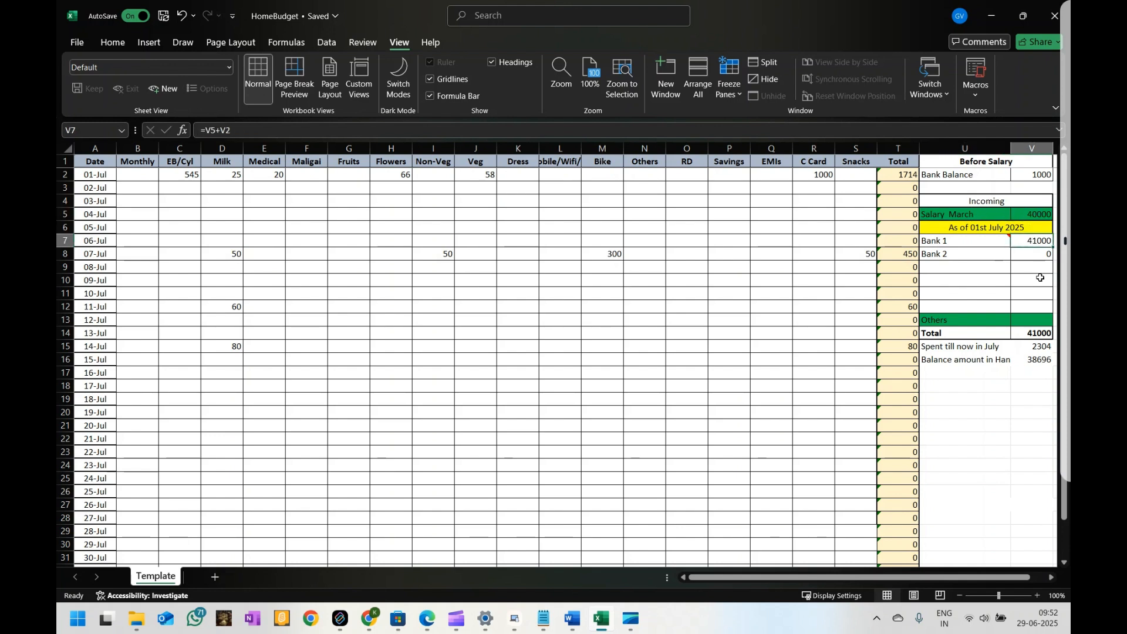
# Compare the Total formula in the balance summary with the Bank Balance and Salary March amounts.
pyautogui.scroll(-1, 1032, 259)
pyautogui.click(1032, 296)
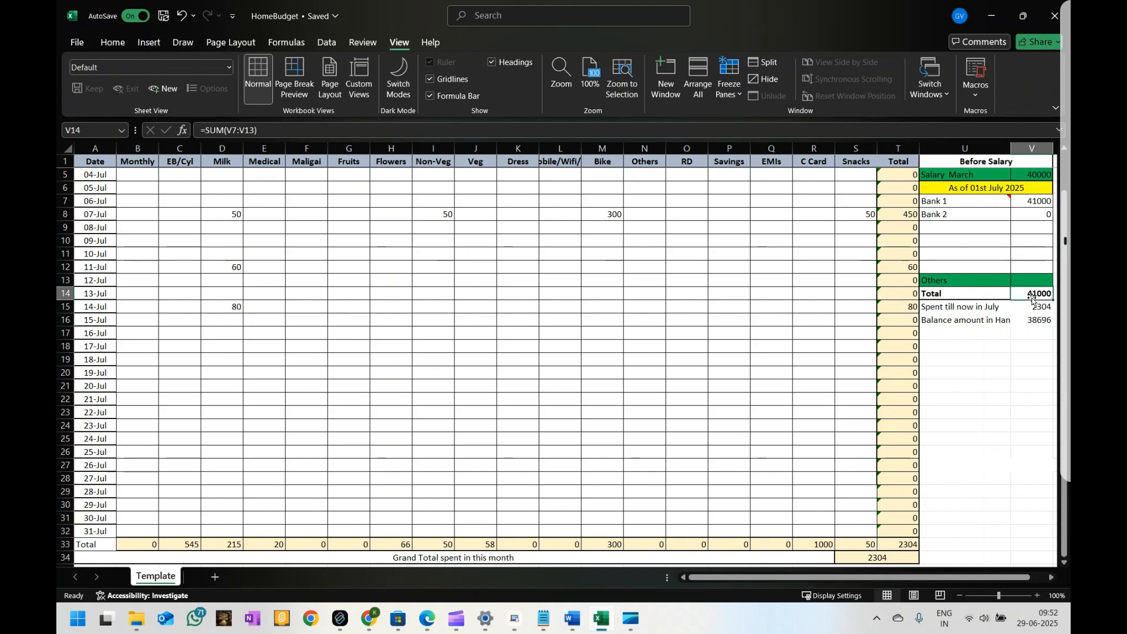
pyautogui.scroll(1, 1032, 298)
pyautogui.click(1037, 174)
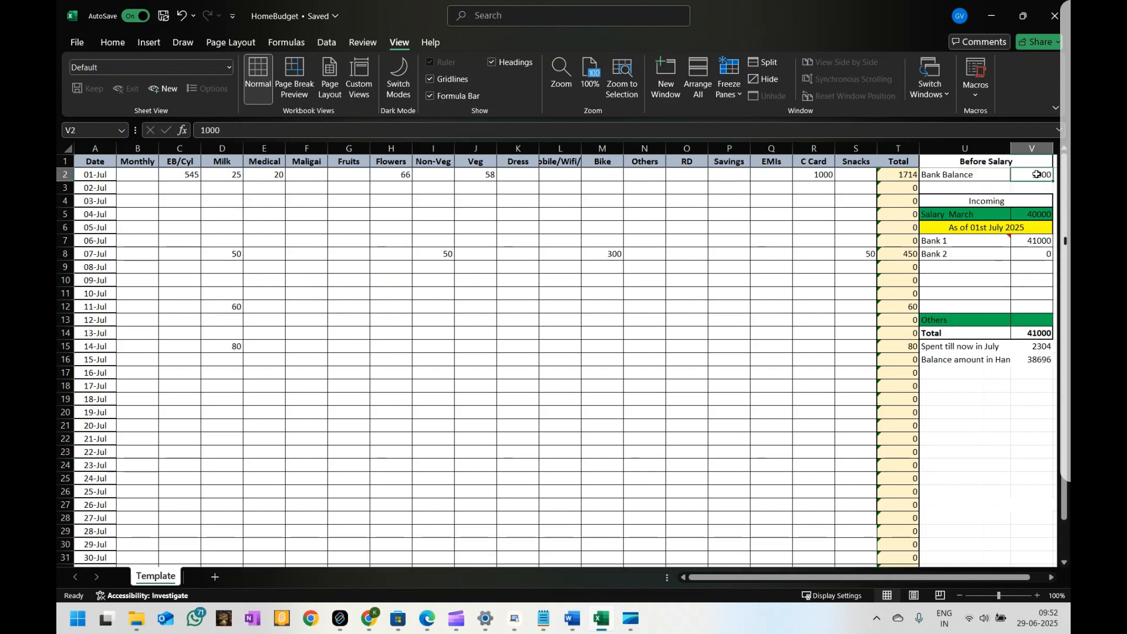
pyautogui.click(1038, 217)
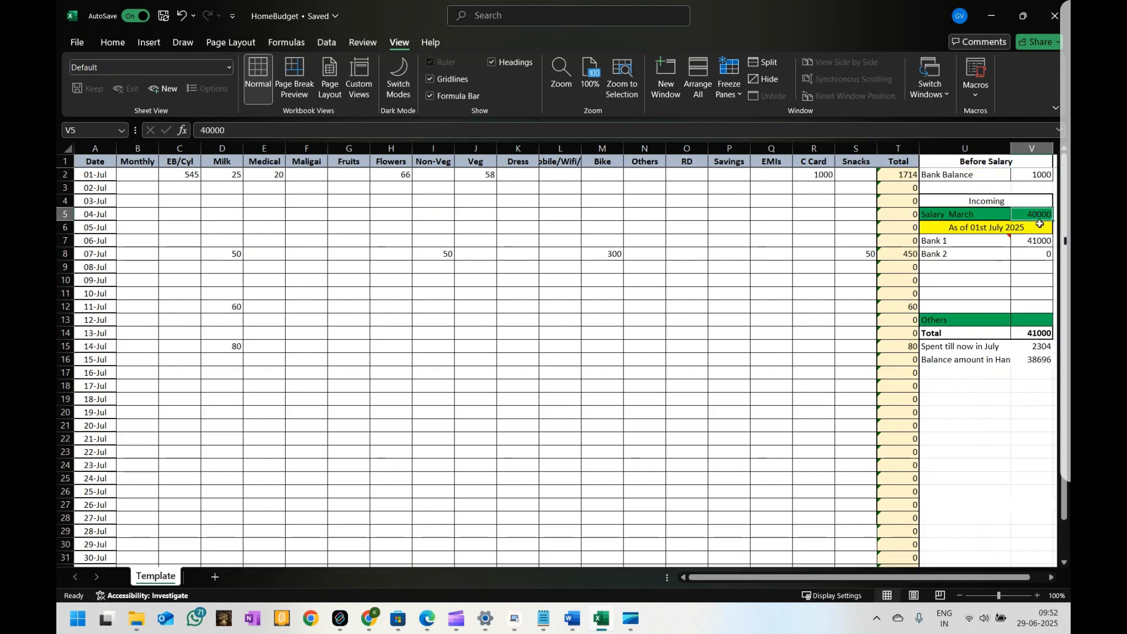
pyautogui.click(1031, 334)
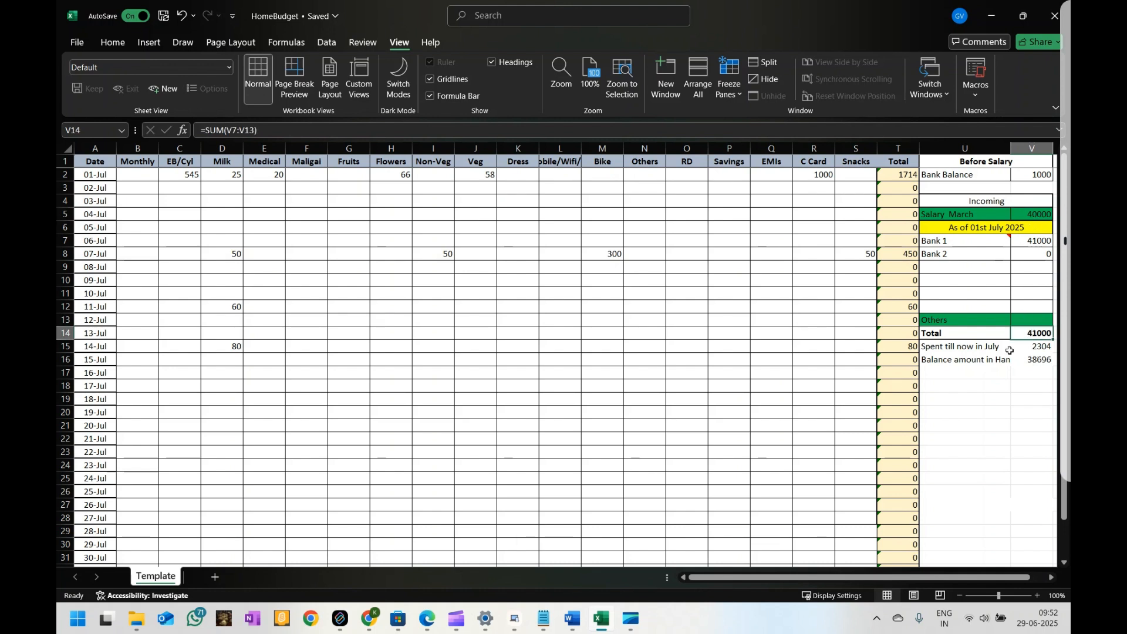
# Trace the Spent till now in July formula to the grand total at the end of the expense table.
pyautogui.click(968, 350)
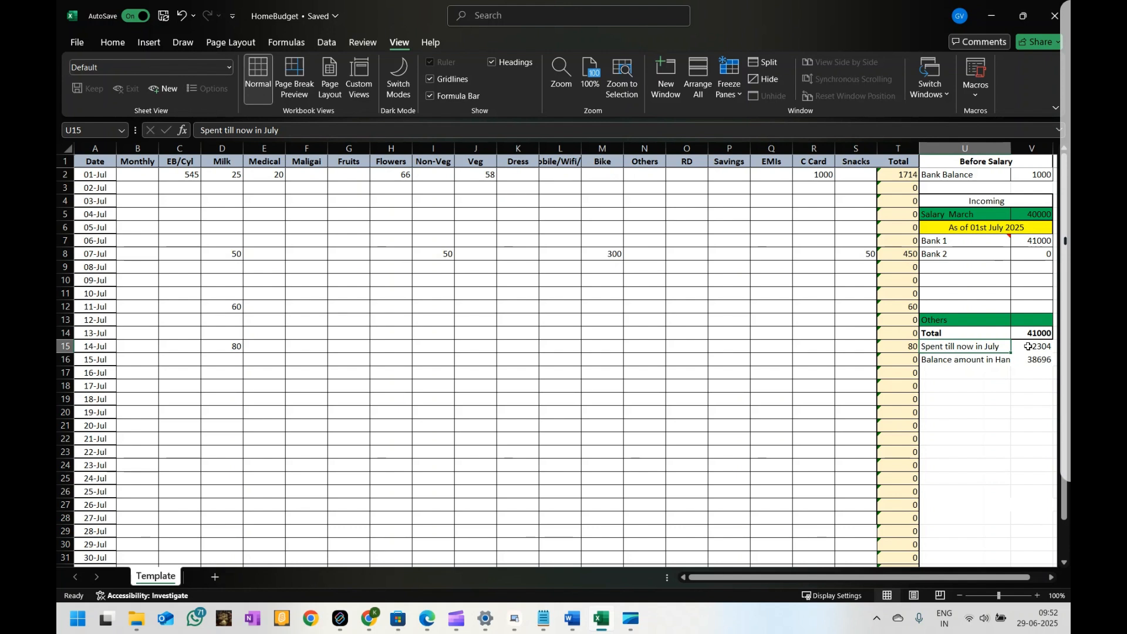
pyautogui.click(1027, 346)
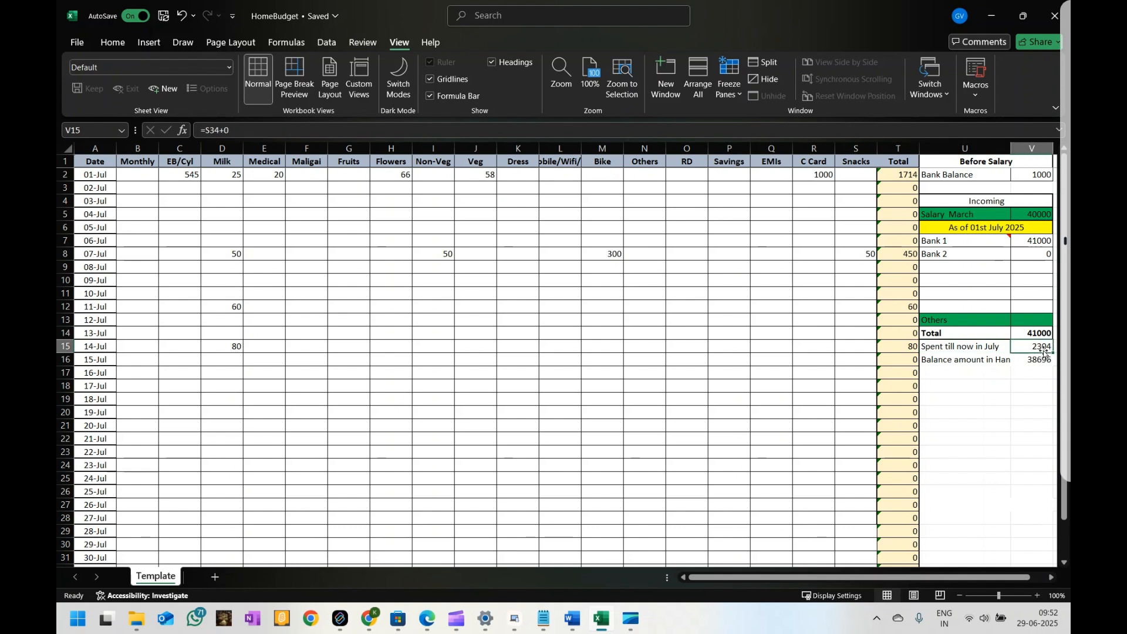
pyautogui.scroll(-2, 976, 374)
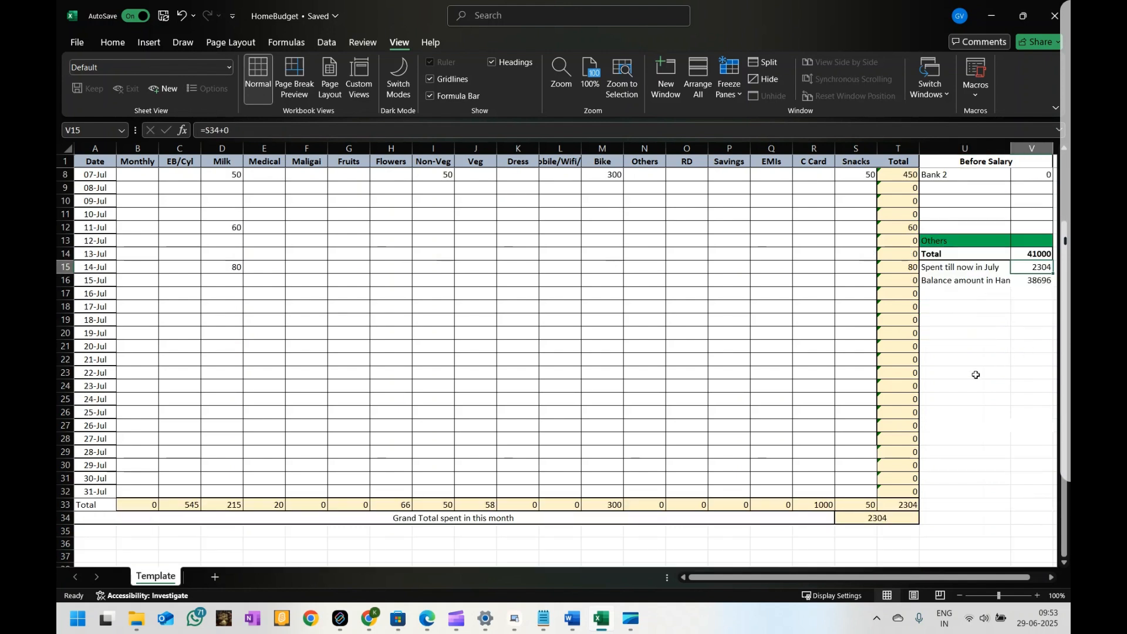
pyautogui.click(910, 505)
pyautogui.click(876, 520)
pyautogui.scroll(2, 500, 325)
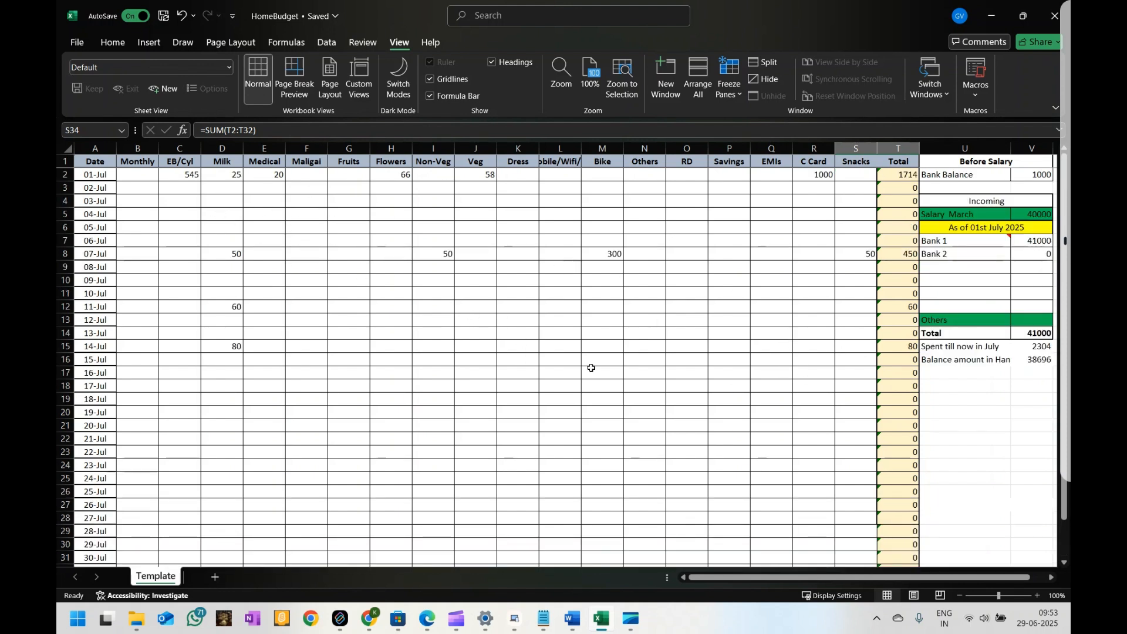
# Enter an Others expense of 10000 for 24-Jul.
pyautogui.scroll(-2, 692, 352)
pyautogui.scroll(2, 299, 385)
pyautogui.scroll(-3, 729, 433)
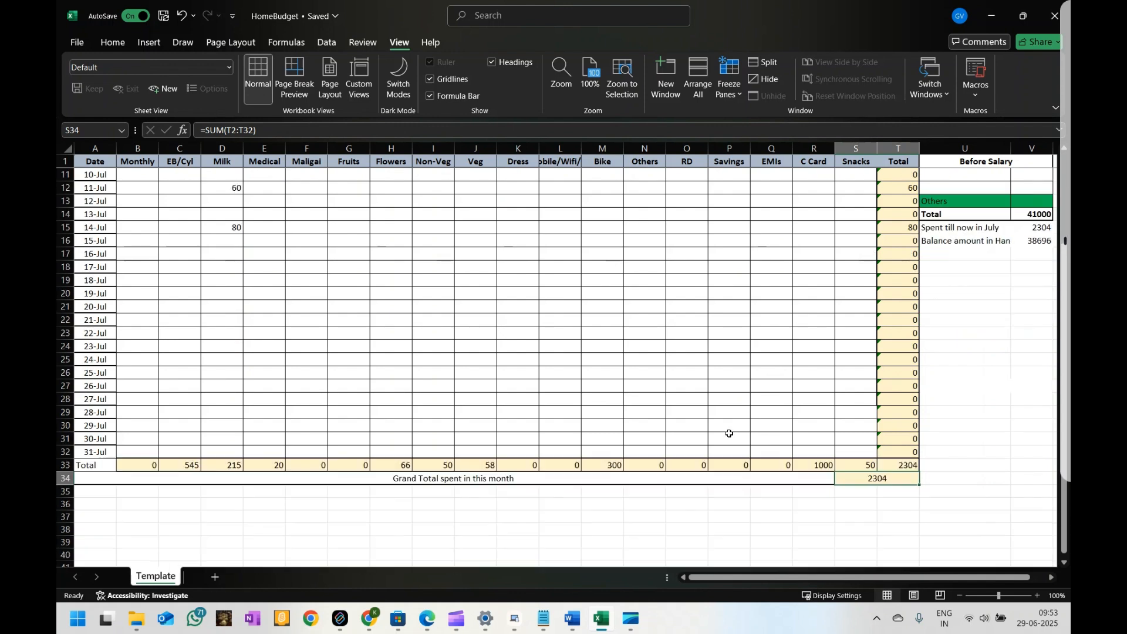
pyautogui.click(651, 355)
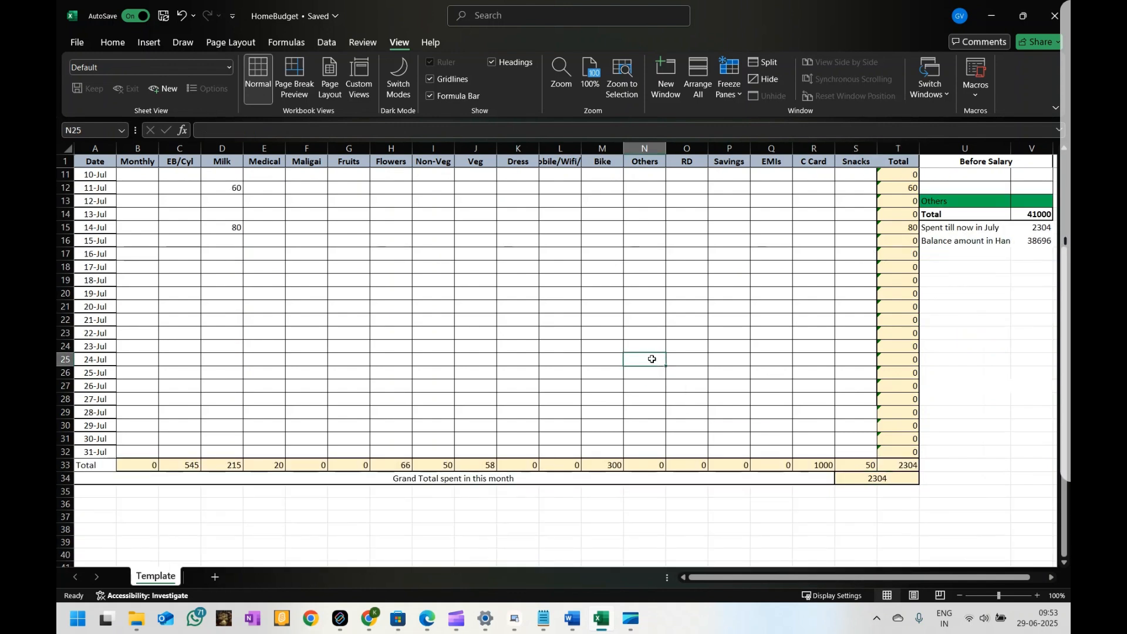
pyautogui.write('10000')
pyautogui.press('Return')
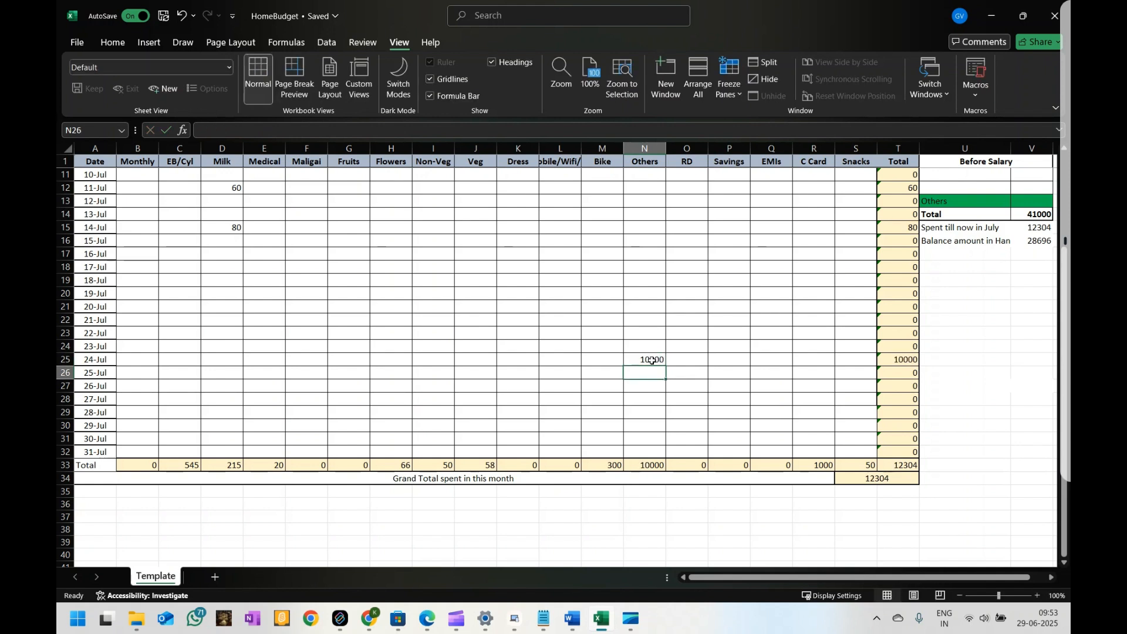
# Inspect the Spent till now in July and remaining balance formulas, leaving both as they are.
pyautogui.scroll(2, 986, 422)
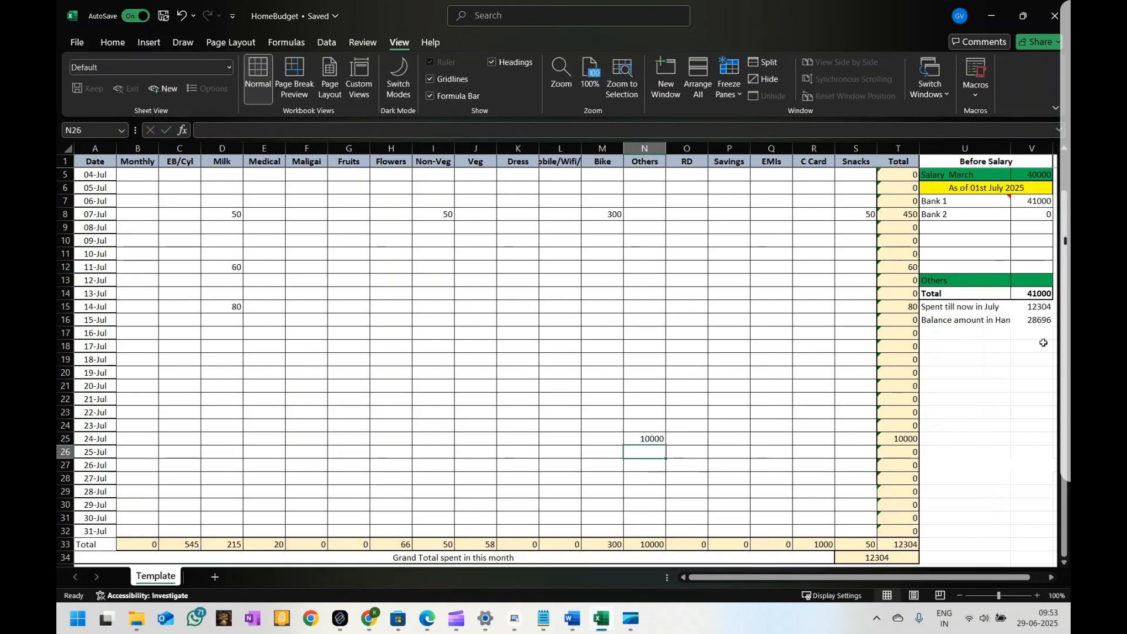
pyautogui.click(1036, 307)
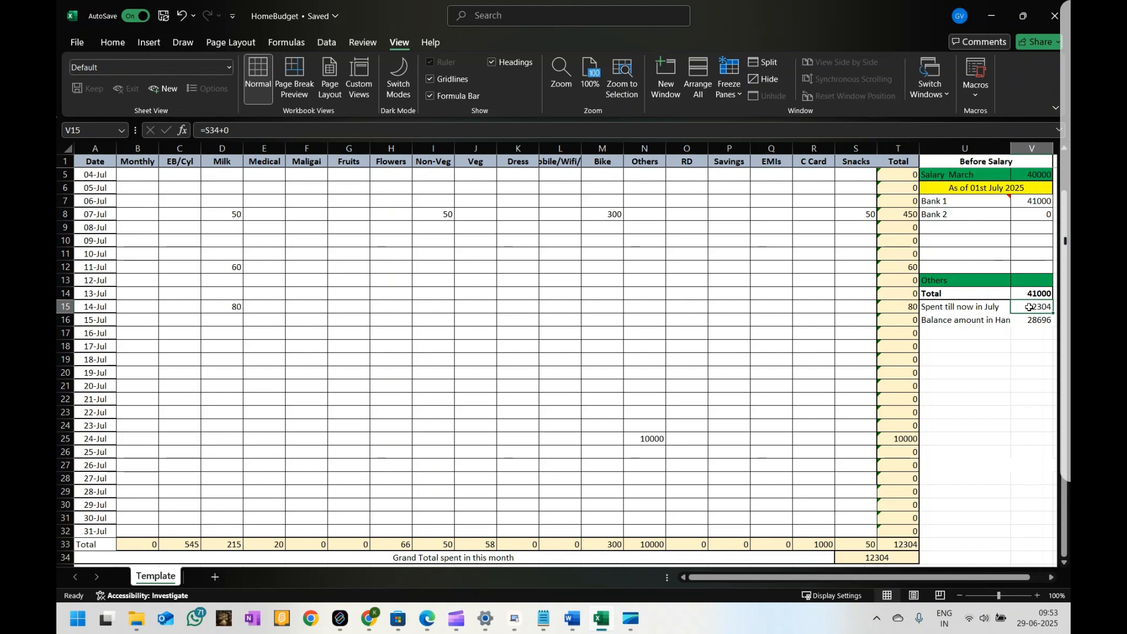
pyautogui.click(1034, 322)
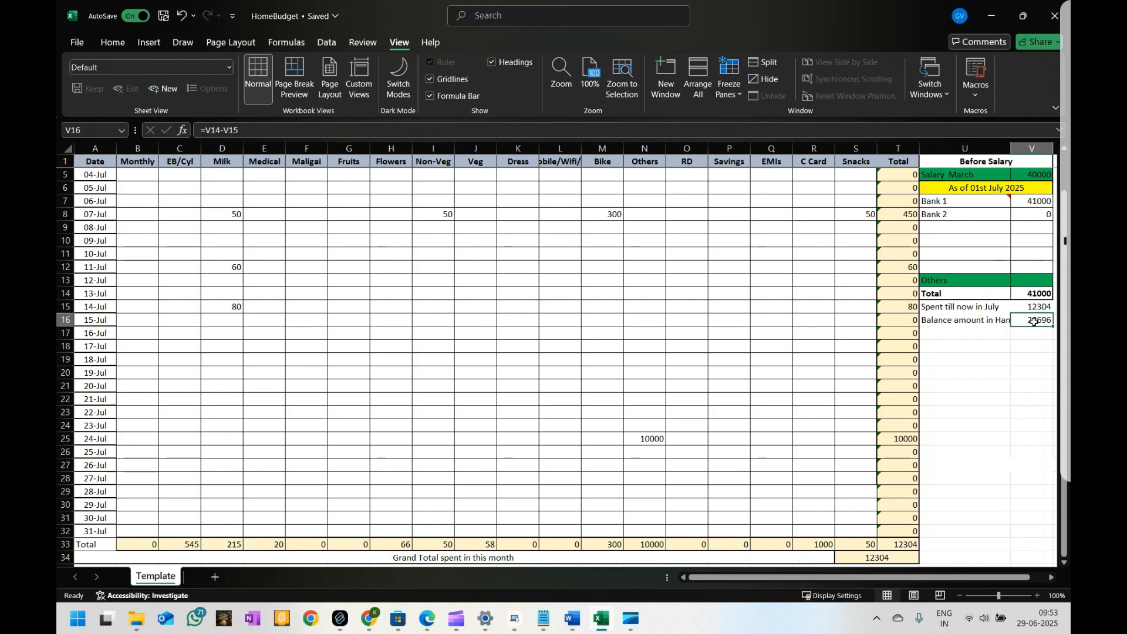
pyautogui.doubleClick(1034, 321)
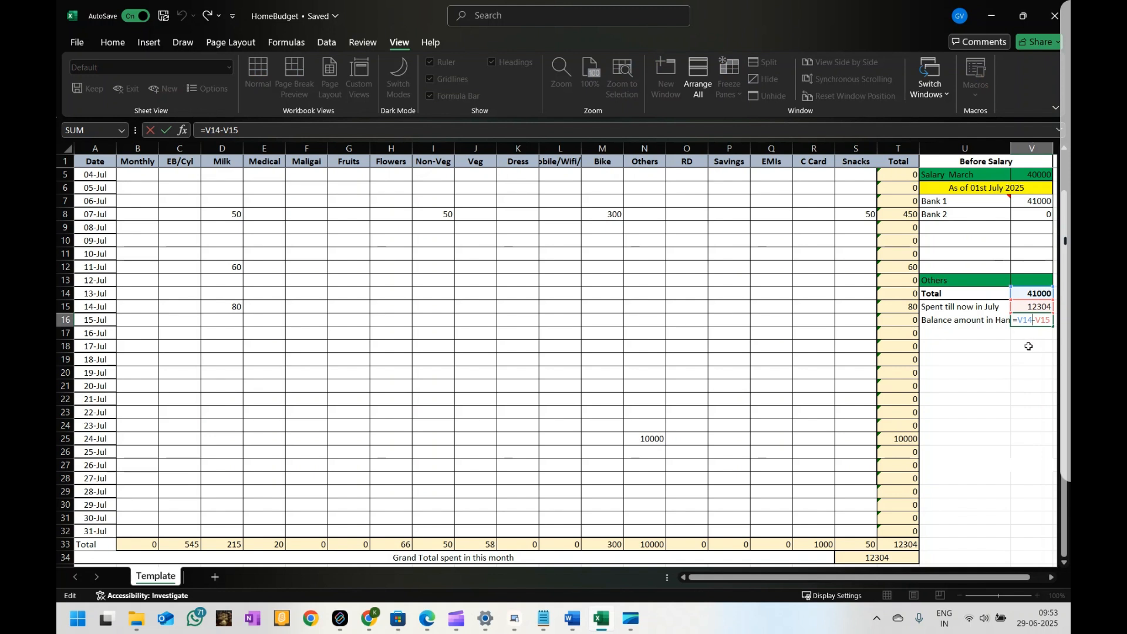
pyautogui.click(1021, 371)
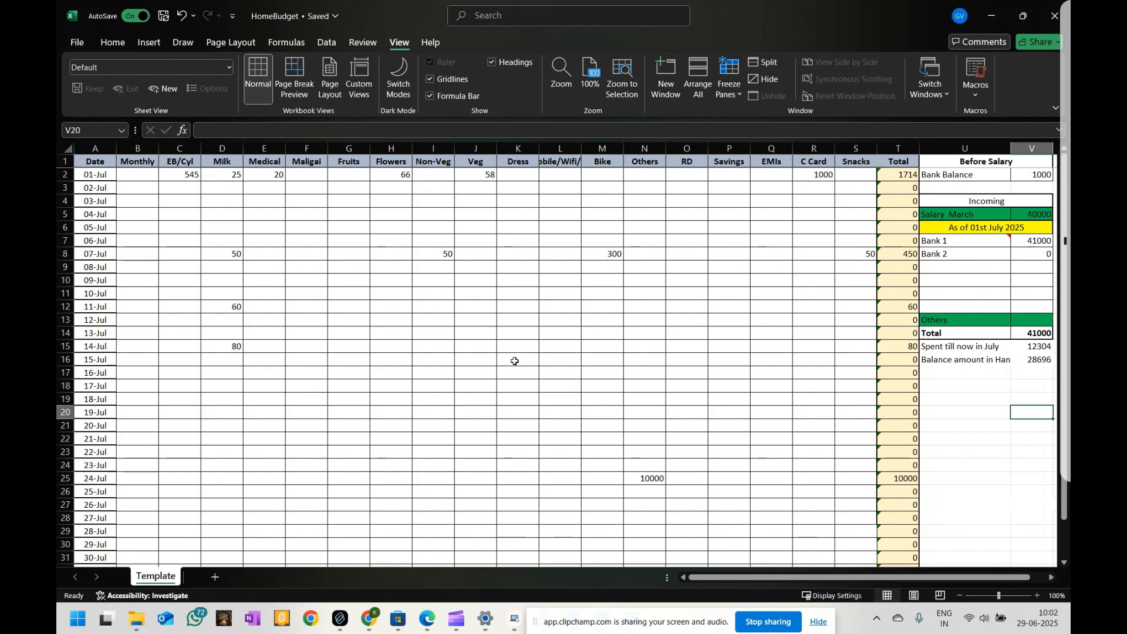
# Review the date column from 01-Jul to the Total row and select the 01-Jul Monthly cell.
pyautogui.click(109, 178)
pyautogui.scroll(-3, 85, 411)
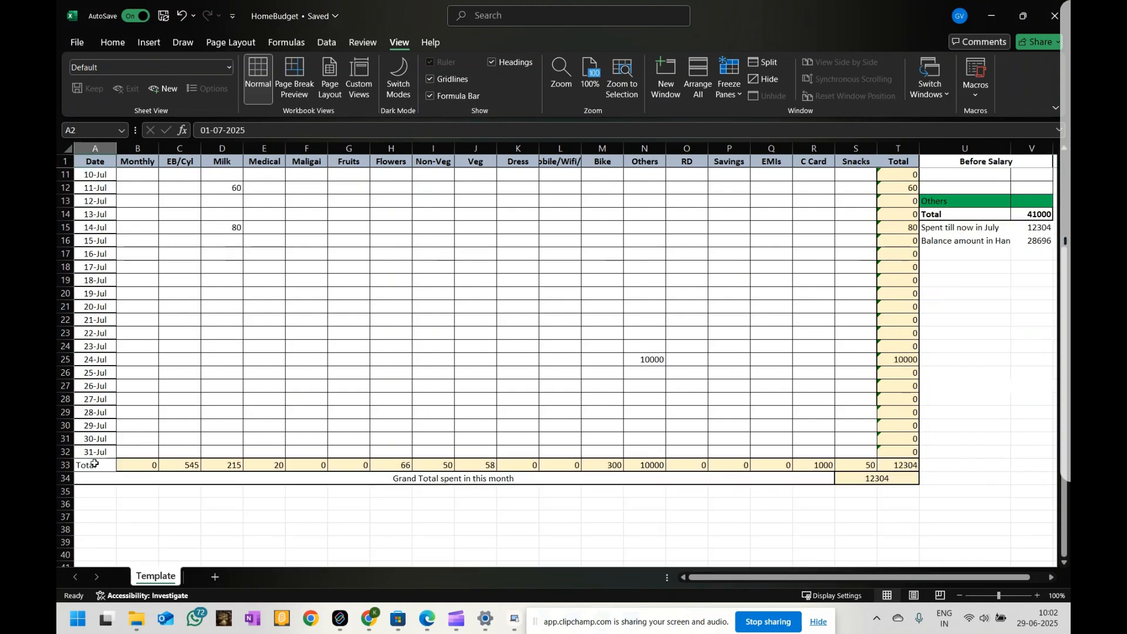
pyautogui.scroll(3, 98, 455)
pyautogui.click(139, 178)
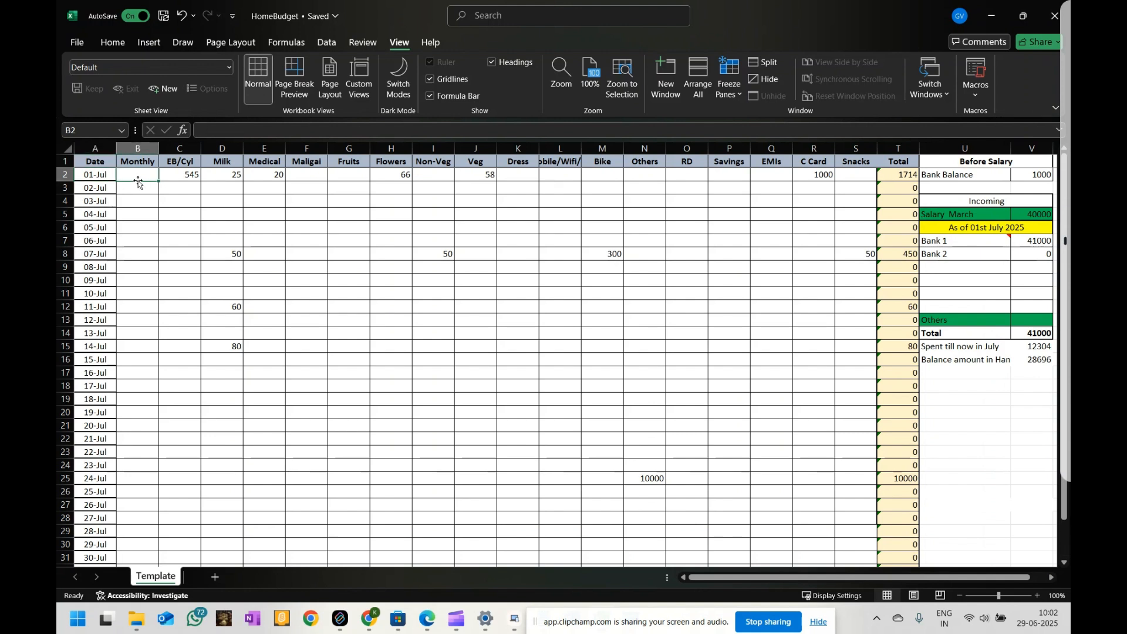
# Review the 01-Jul expense row across its categories and inspect the formula in its Total cell.
pyautogui.click(717, 175)
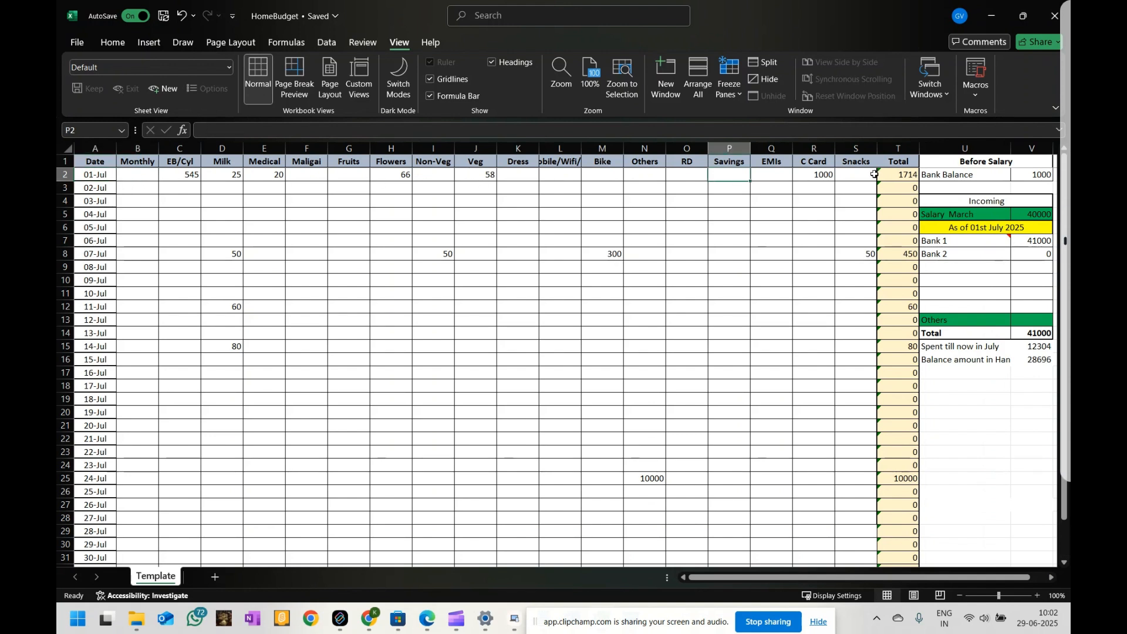
pyautogui.click(908, 176)
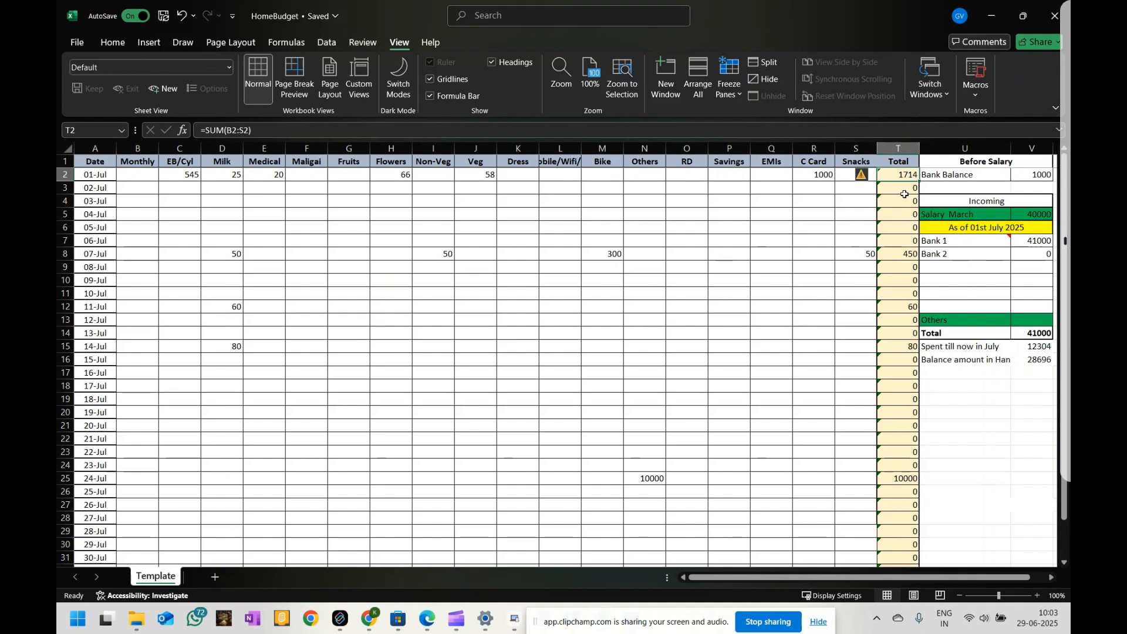
pyautogui.click(663, 201)
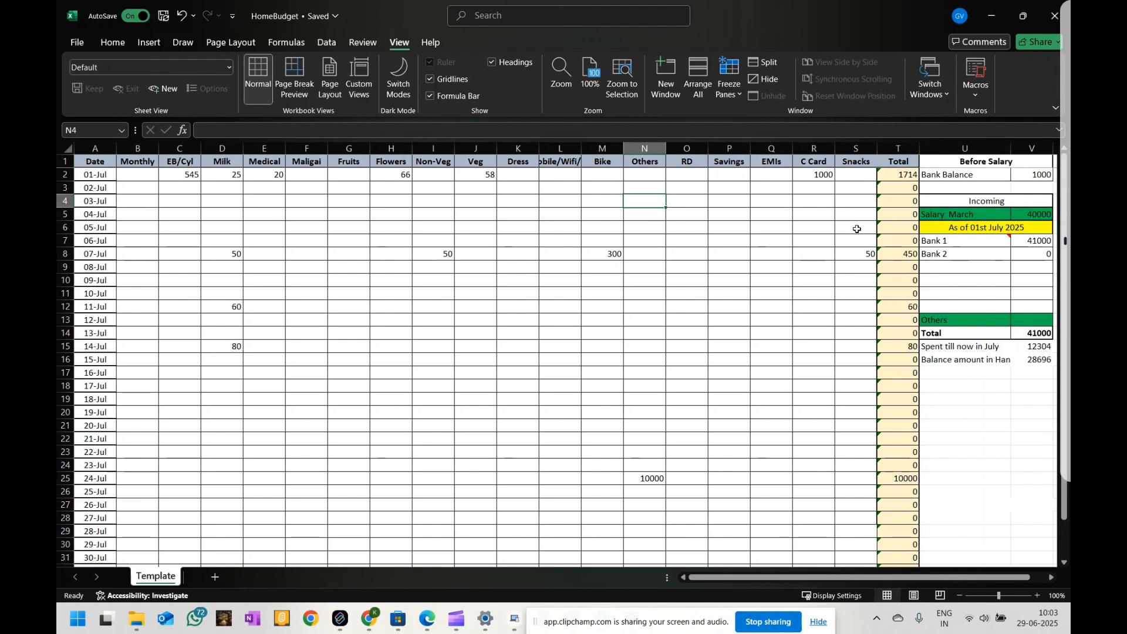
pyautogui.click(763, 232)
# Inspect the Bank Balance entry and the formulas for the income Total, Spent till now in July and remaining balance.
pyautogui.click(962, 178)
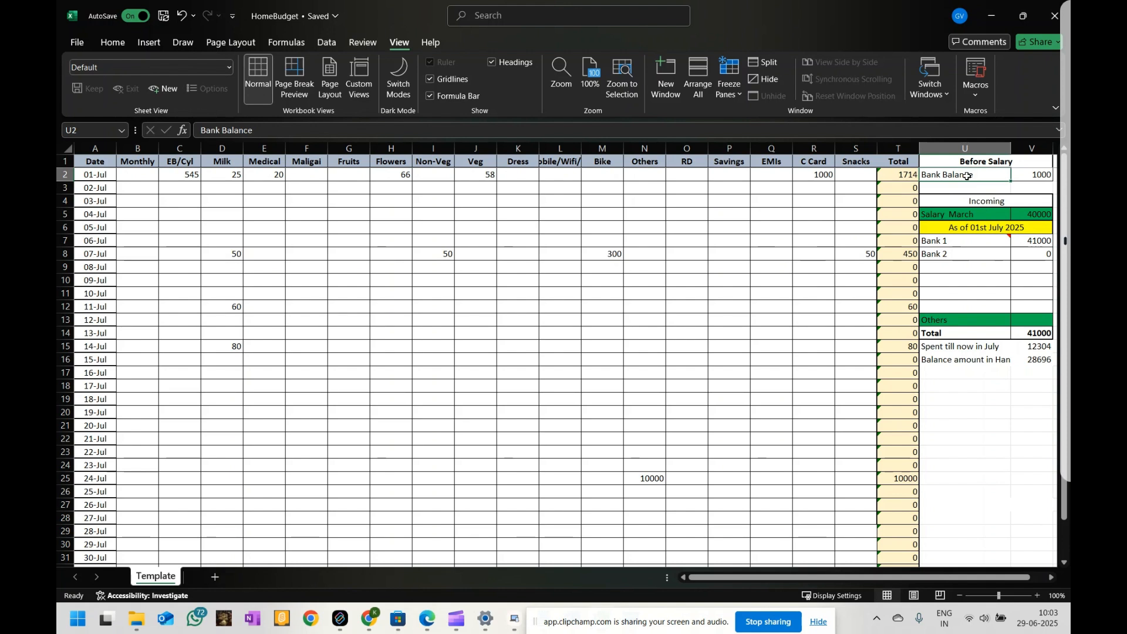
pyautogui.click(1037, 360)
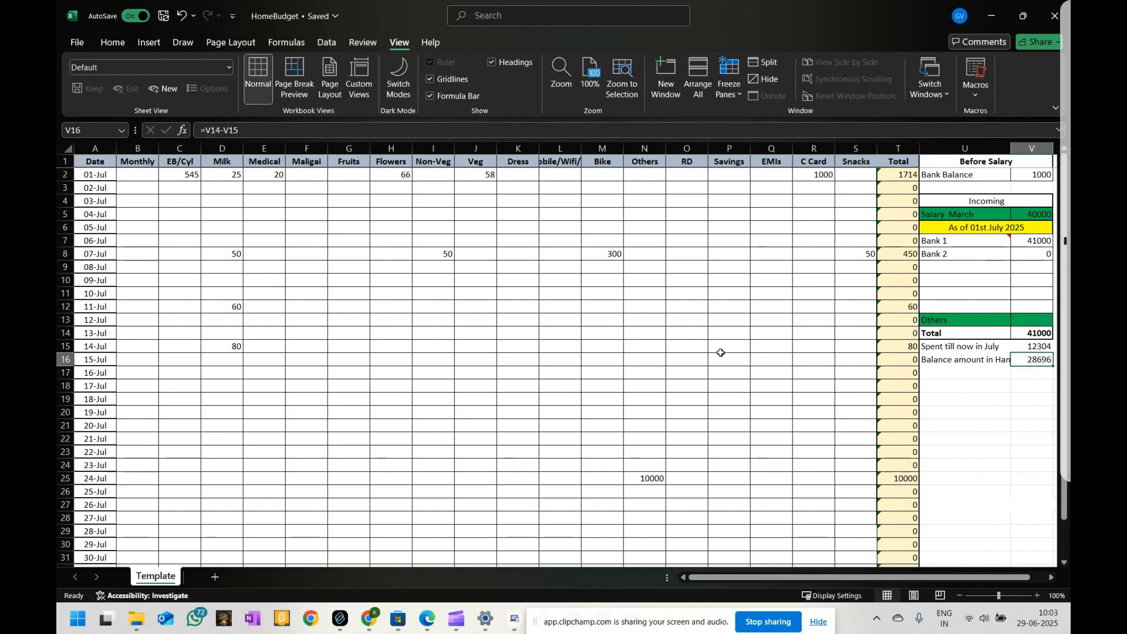
pyautogui.click(1036, 347)
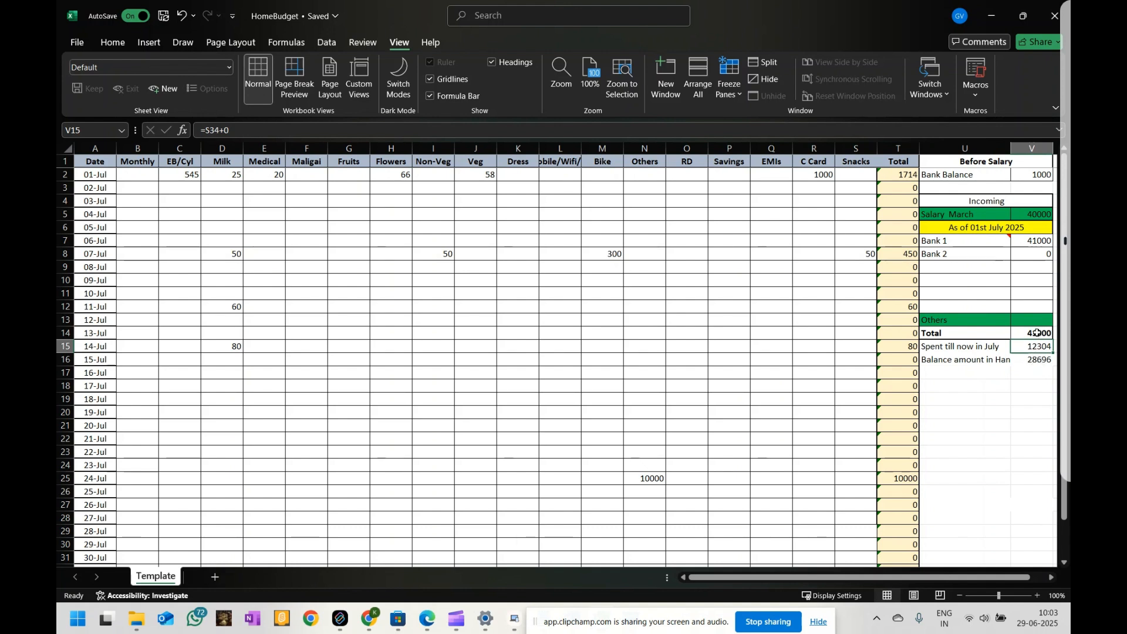
pyautogui.click(1035, 333)
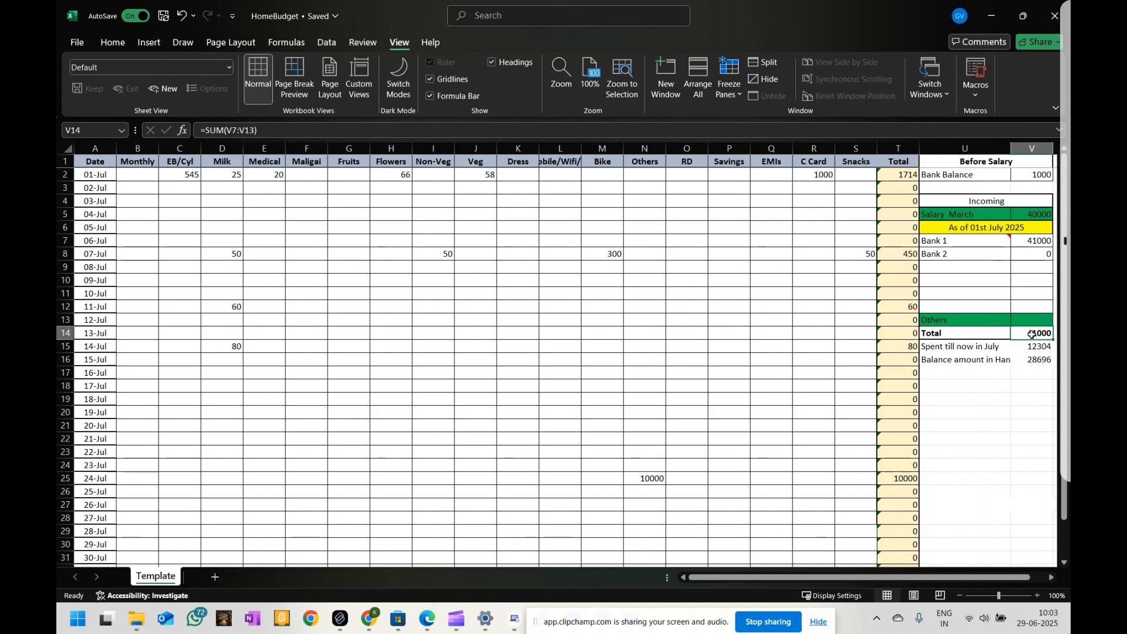
pyautogui.click(1043, 360)
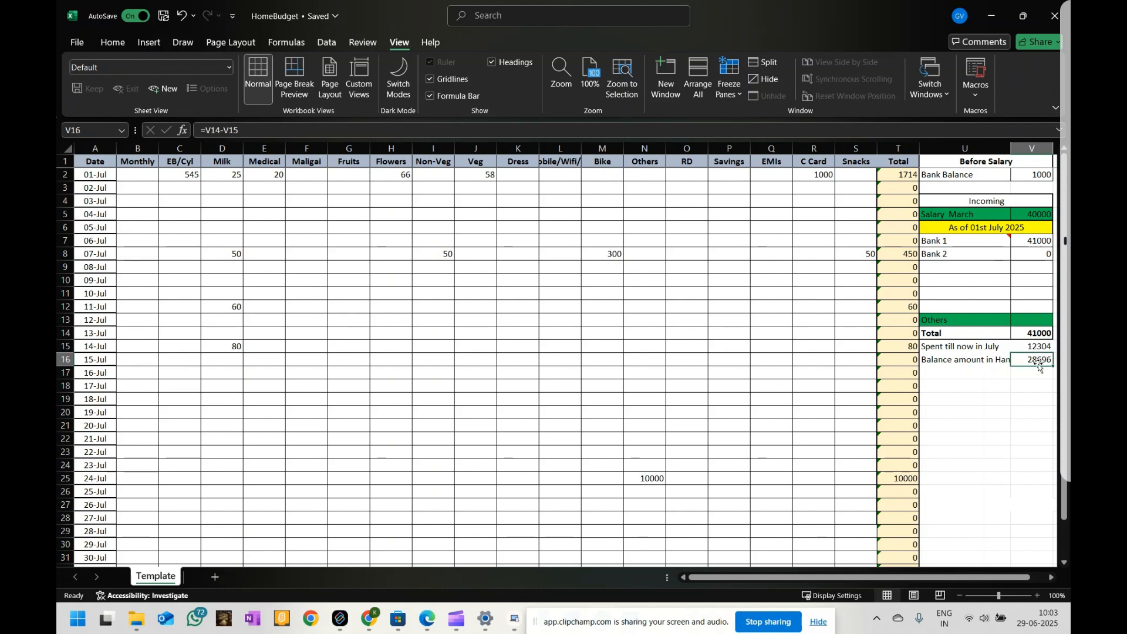
pyautogui.click(1030, 385)
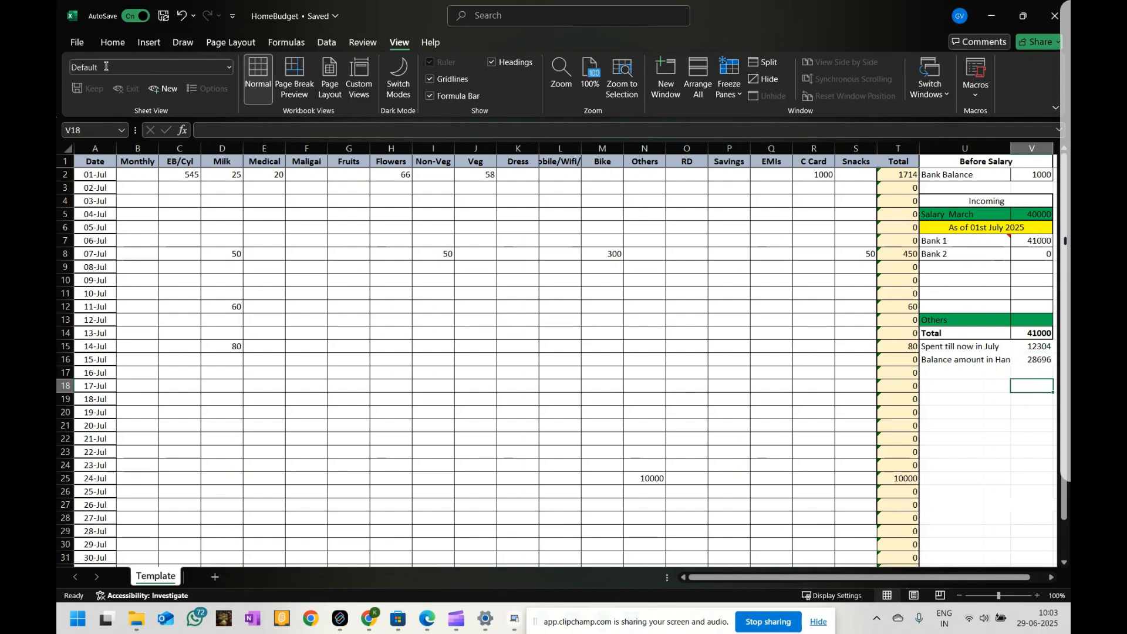
# Save the HomeBudget workbook.
pyautogui.click(113, 43)
pyautogui.click(519, 333)
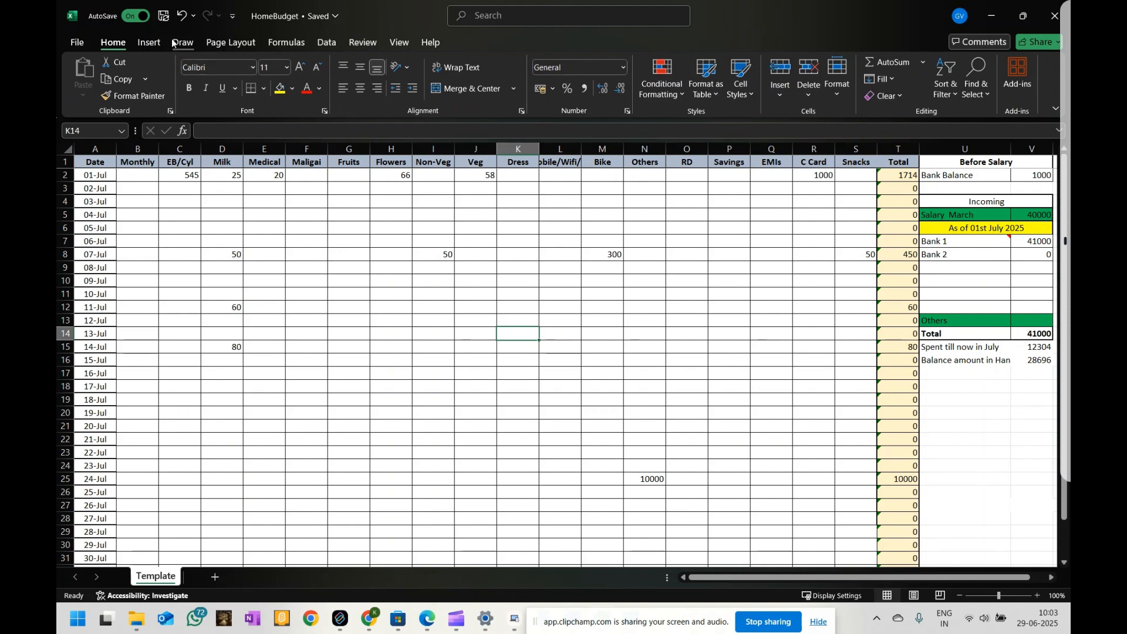
pyautogui.click(168, 19)
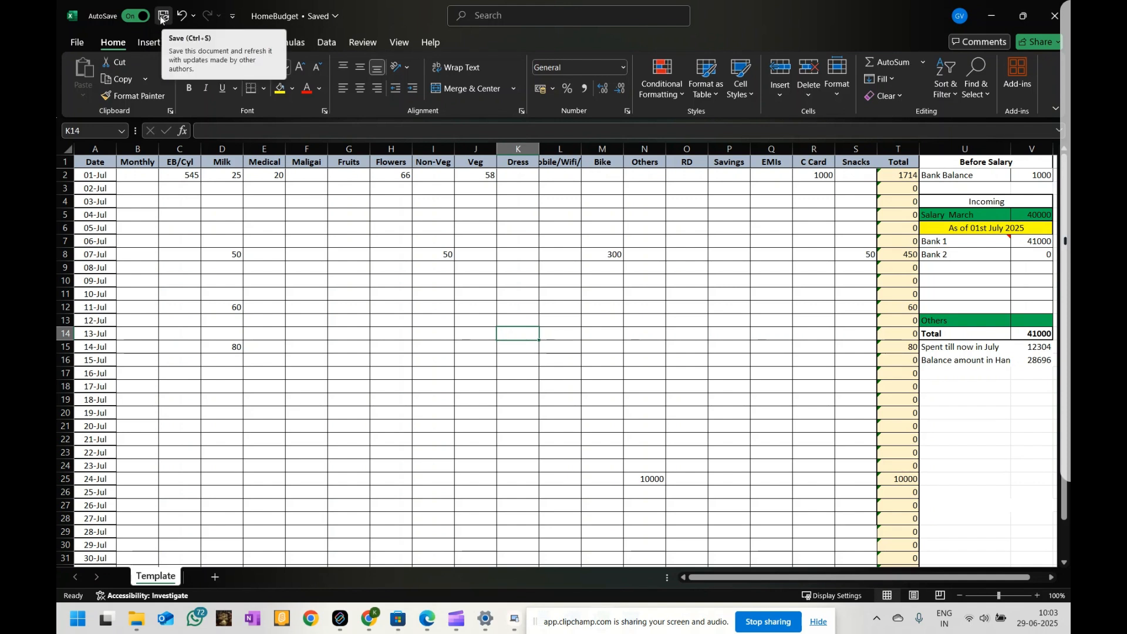
pyautogui.press('Up')
pyautogui.press('Up')
pyautogui.press('Up')
pyautogui.press('Up')
pyautogui.press('Up')
pyautogui.press('Up')
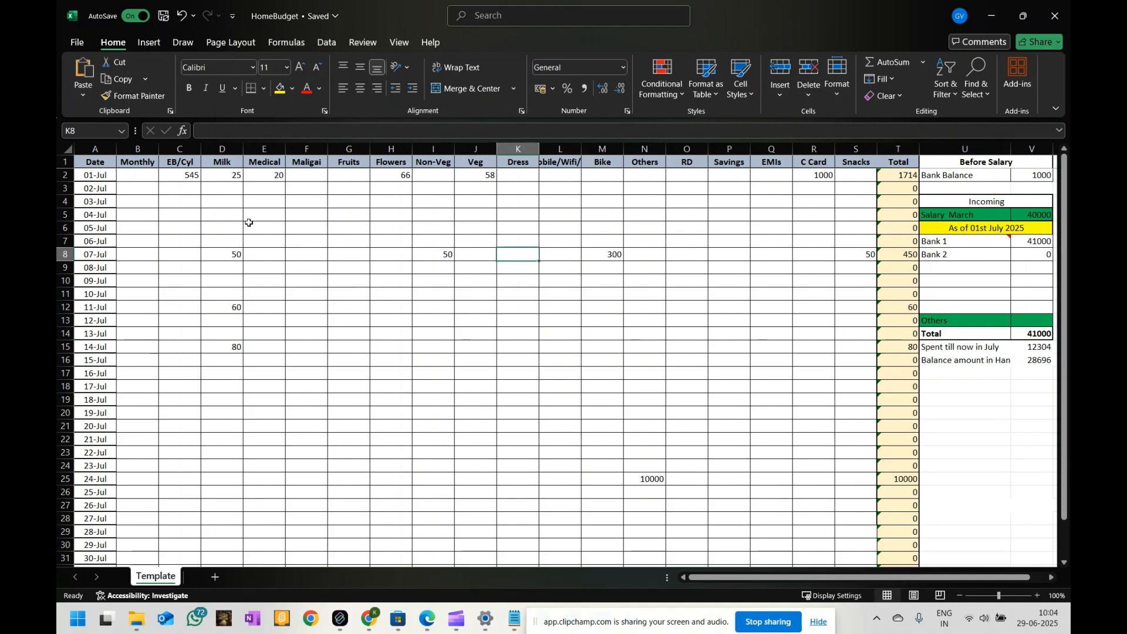
pyautogui.click(827, 227)
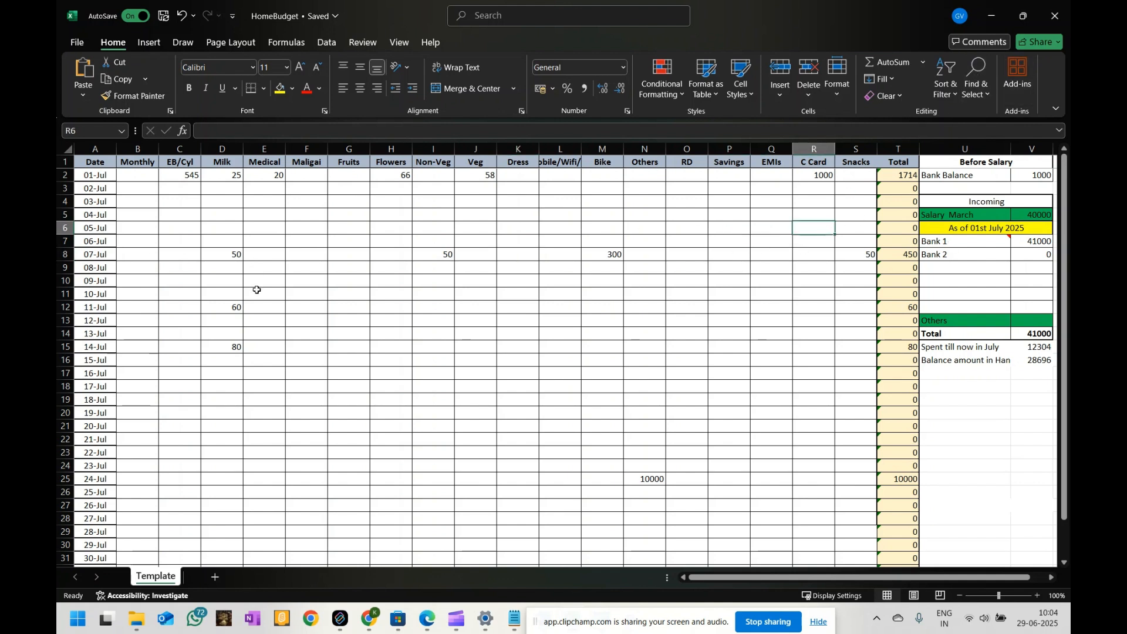
# Clear all sample July expenses from the Monthly through Snacks columns, keeping the dates, headings and Total formulas.
pyautogui.click(159, 215)
pyautogui.moveTo(151, 188); pyautogui.dragTo(800, 528)
pyautogui.press('Delete')
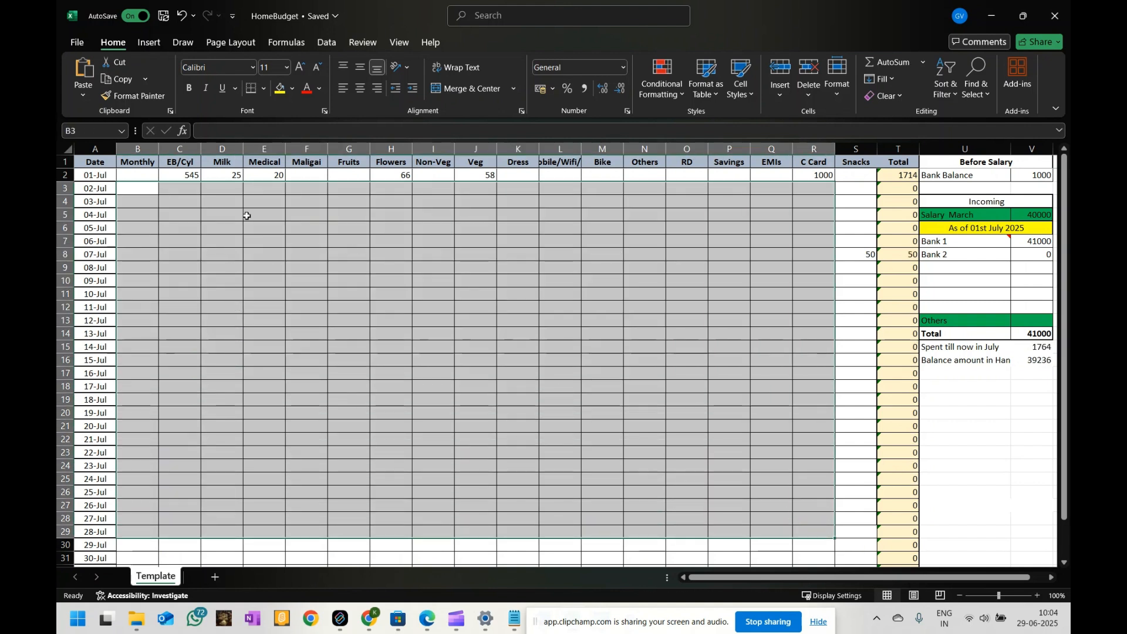
pyautogui.moveTo(129, 175); pyautogui.dragTo(847, 358)
pyautogui.press('Delete')
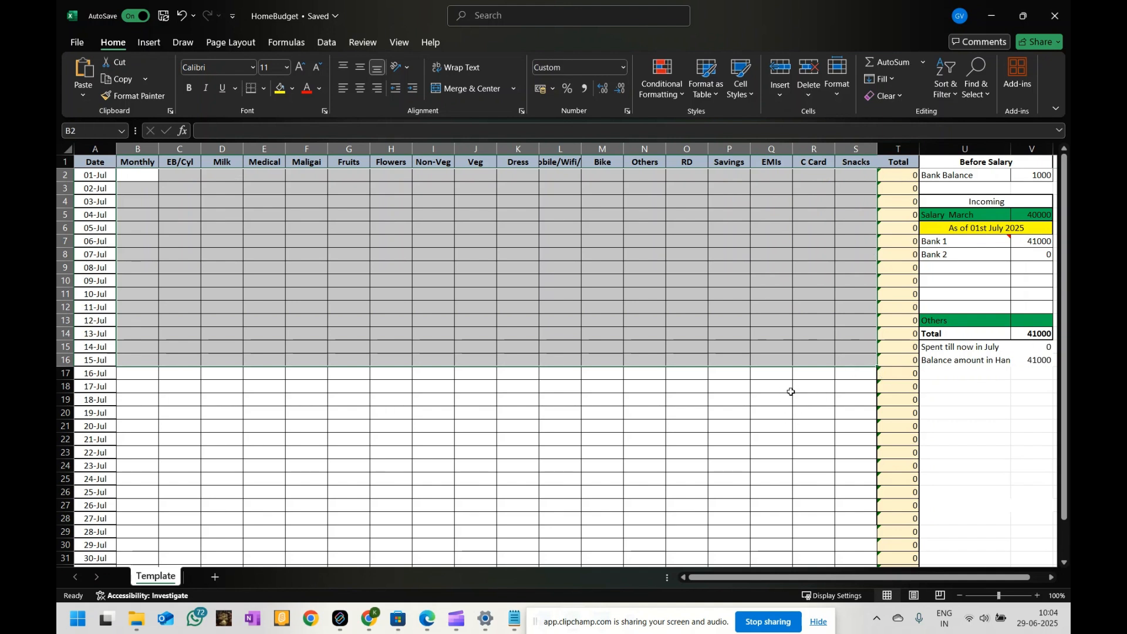
pyautogui.click(270, 265)
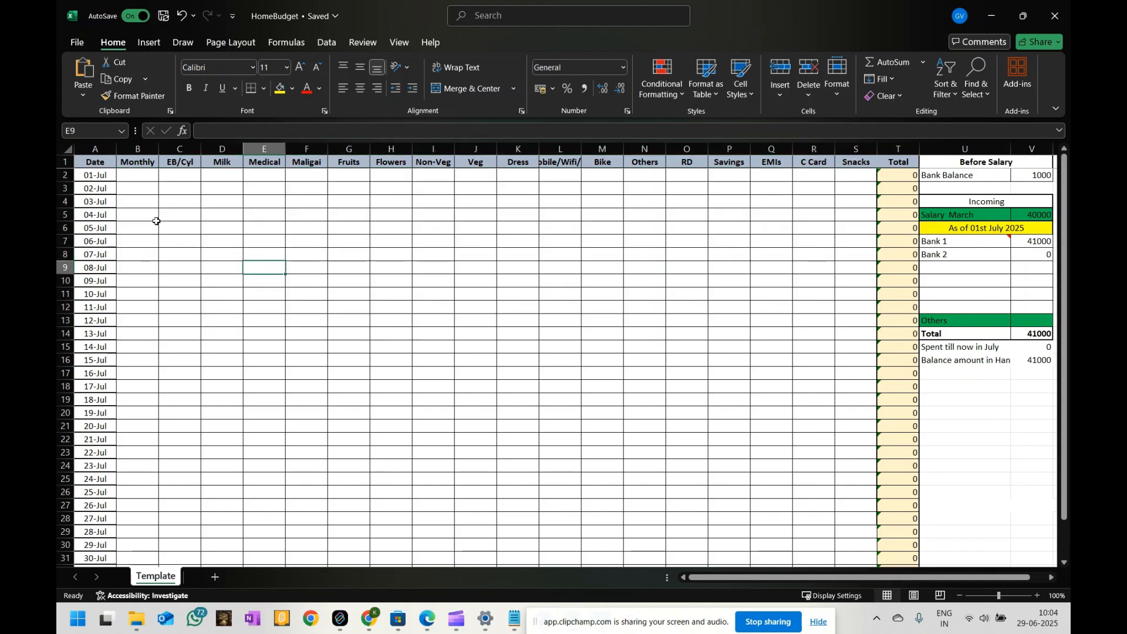
pyautogui.click(96, 175)
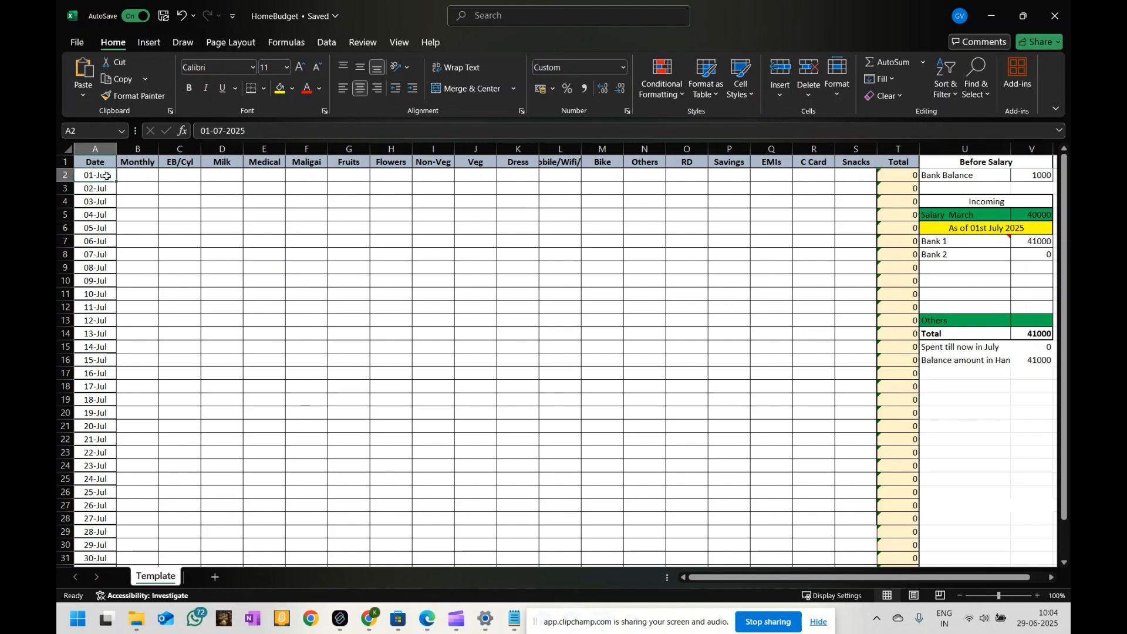
pyautogui.click(320, 199)
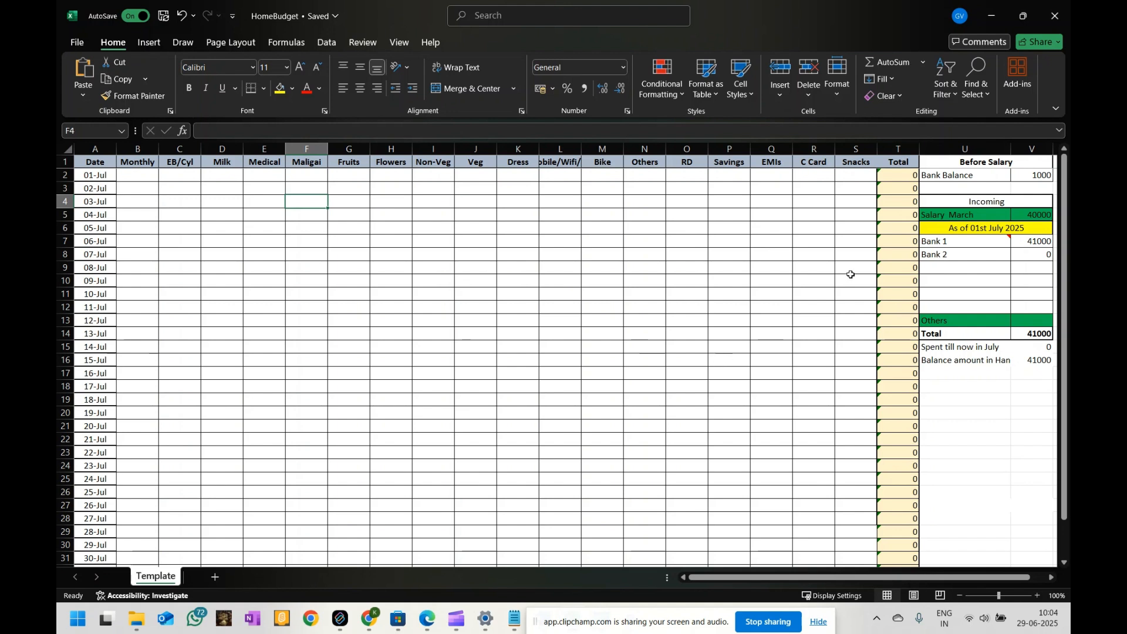
# Copy a sharing link to HomeBudget.xlsx that lets anyone with the link edit, and close the link dialog.
pyautogui.click(1054, 43)
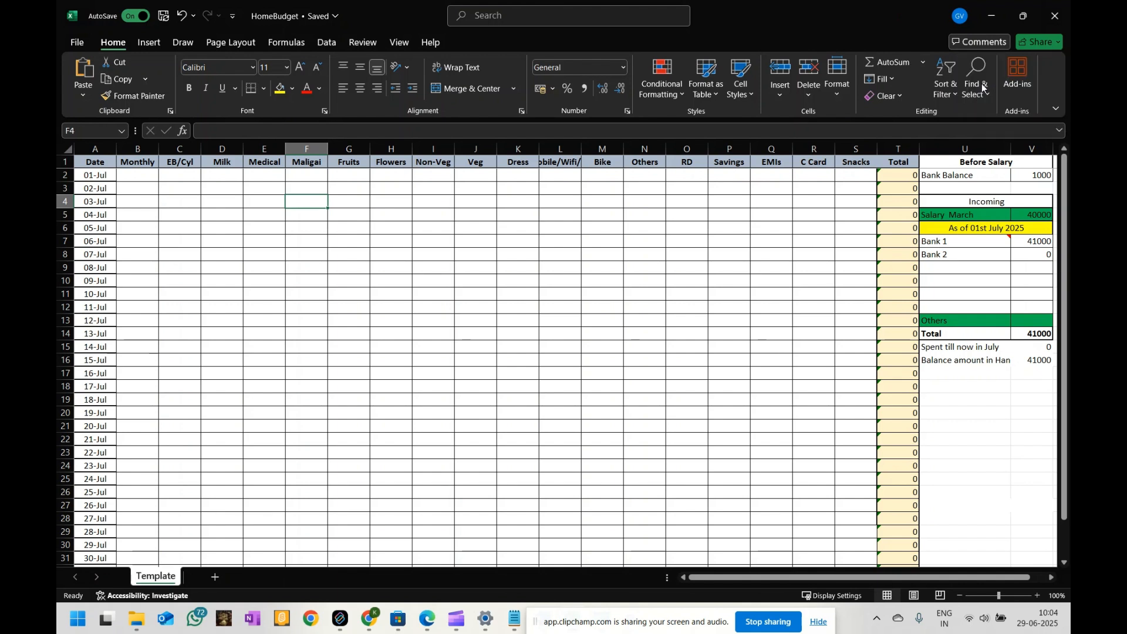
pyautogui.click(981, 83)
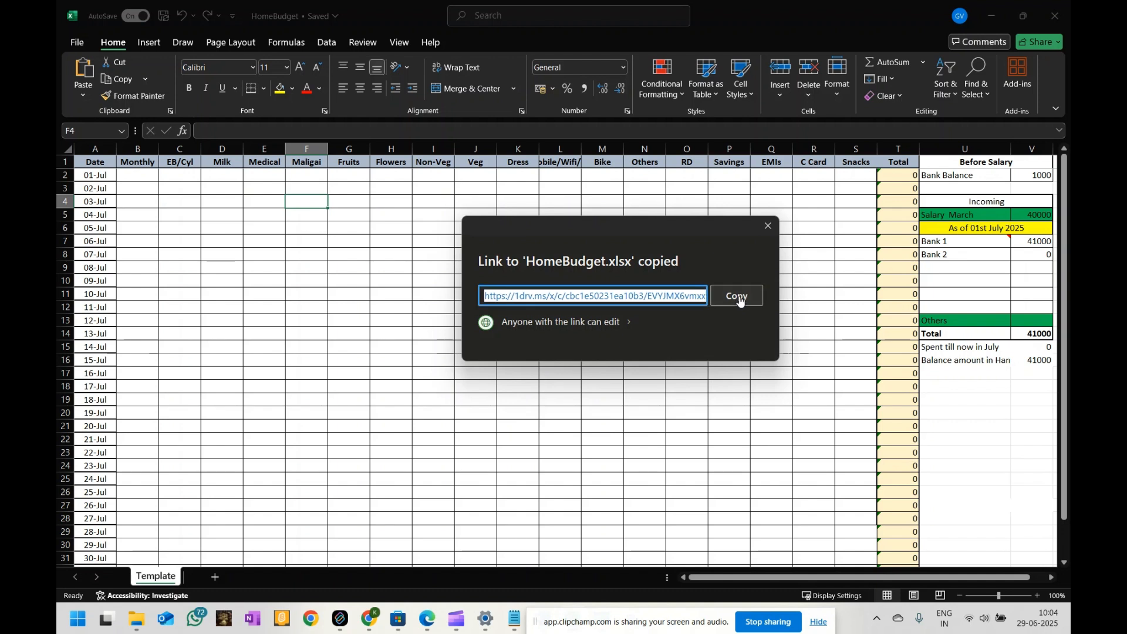
pyautogui.click(765, 224)
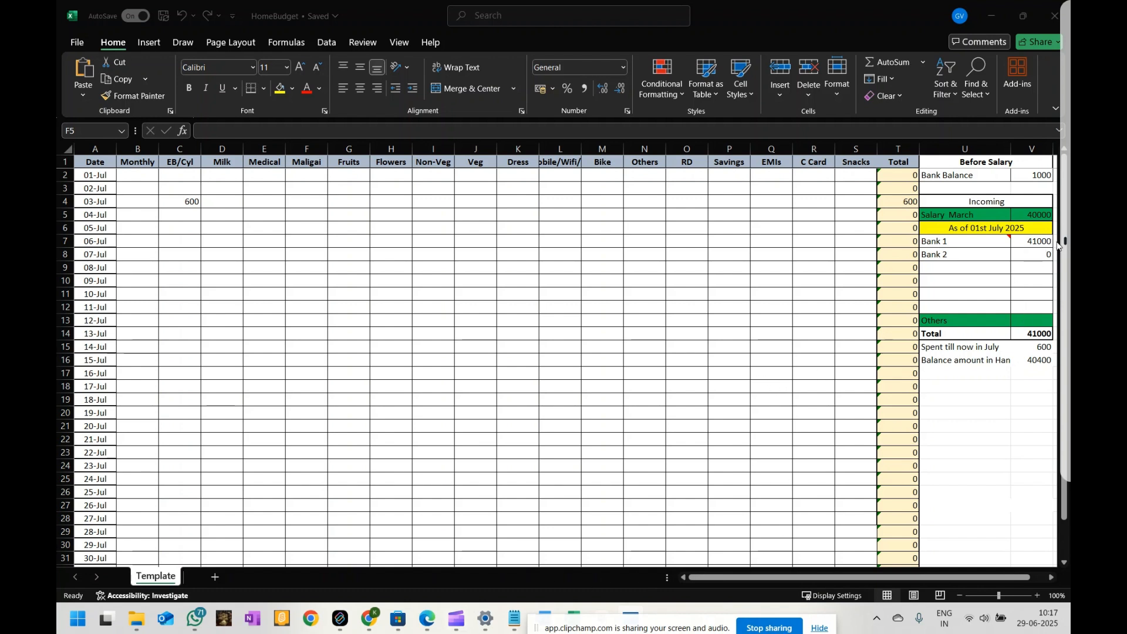
# Switch to the mirrored phone and open the copied HomeBudget.xlsx link through the Brave browser.
pyautogui.moveTo(1055, 247)
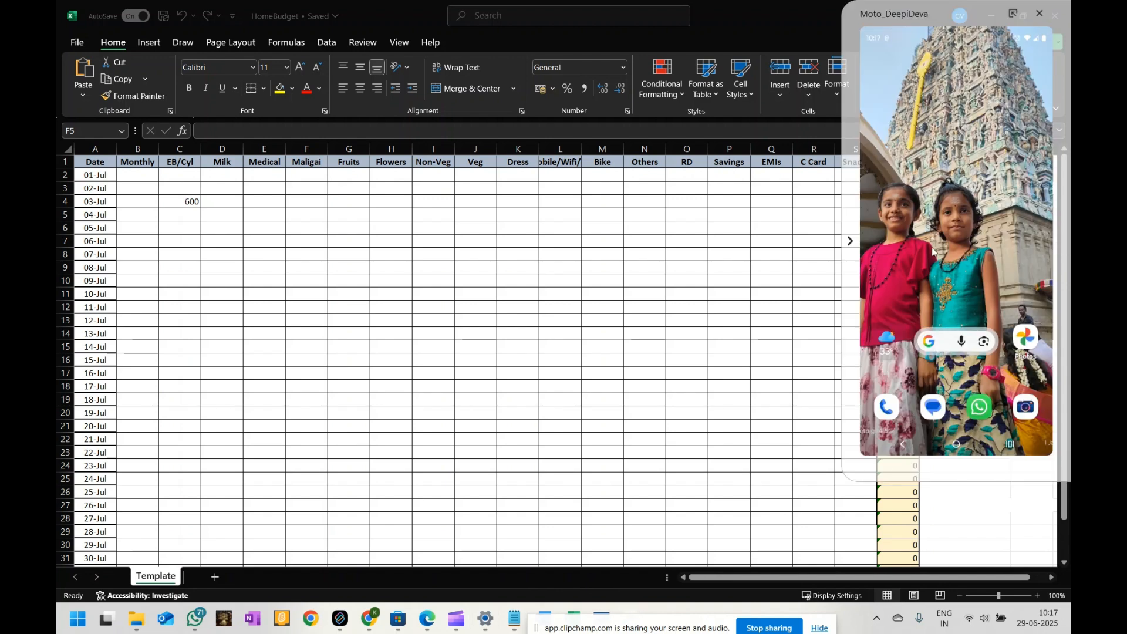
pyautogui.scroll(-2, 926, 247)
pyautogui.scroll(-6, 927, 248)
pyautogui.scroll(3, 927, 248)
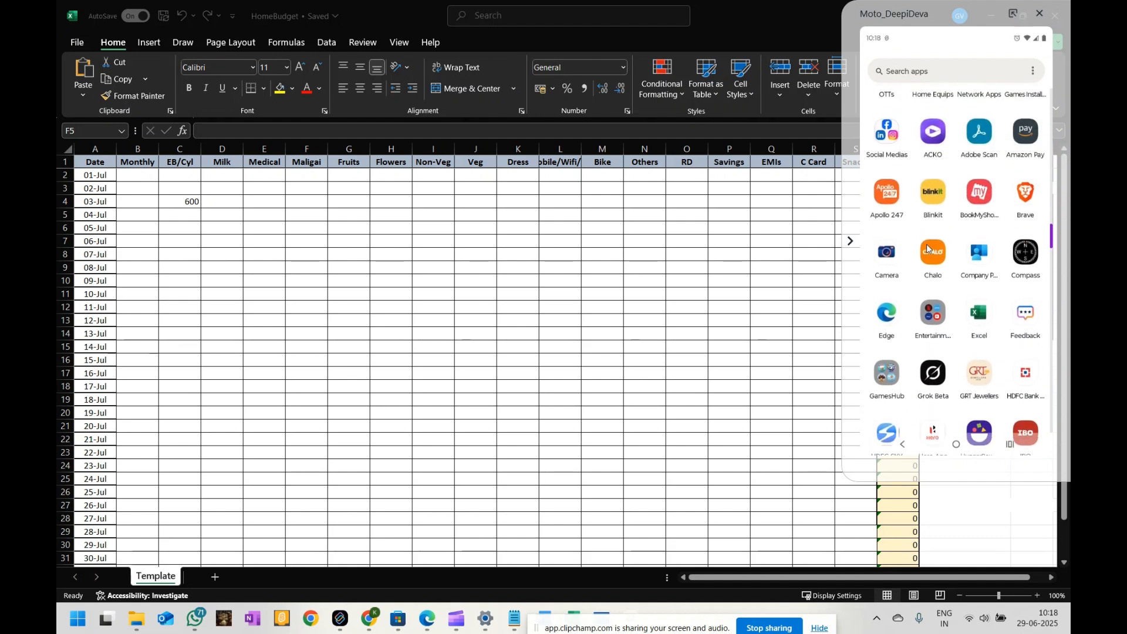
pyautogui.click(927, 248)
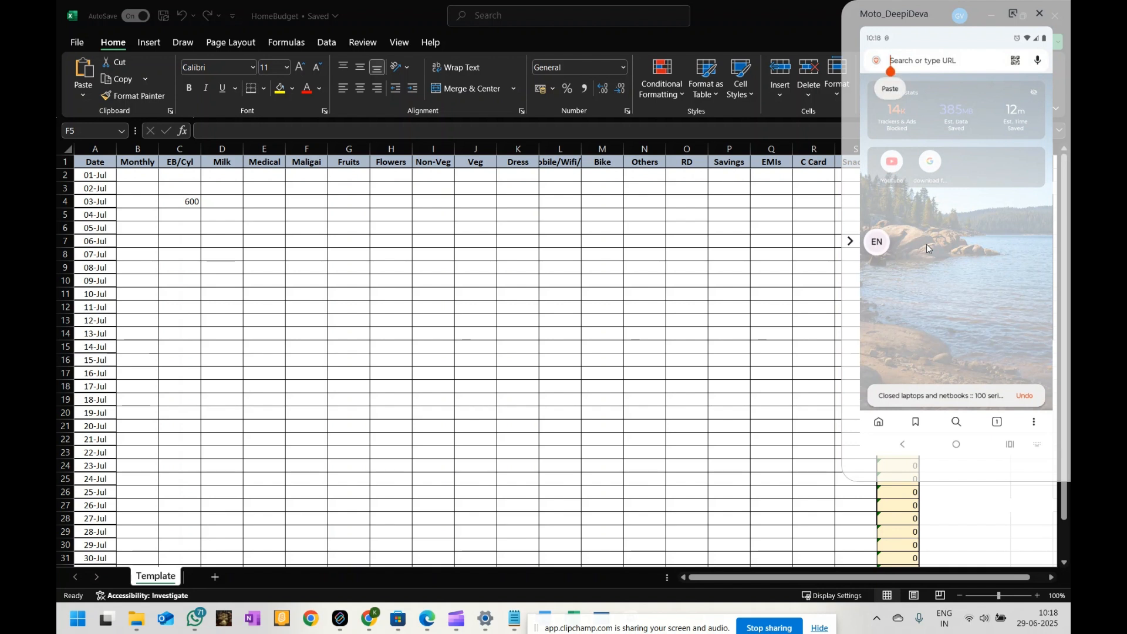
pyautogui.hotkey('ctrl', 'v')
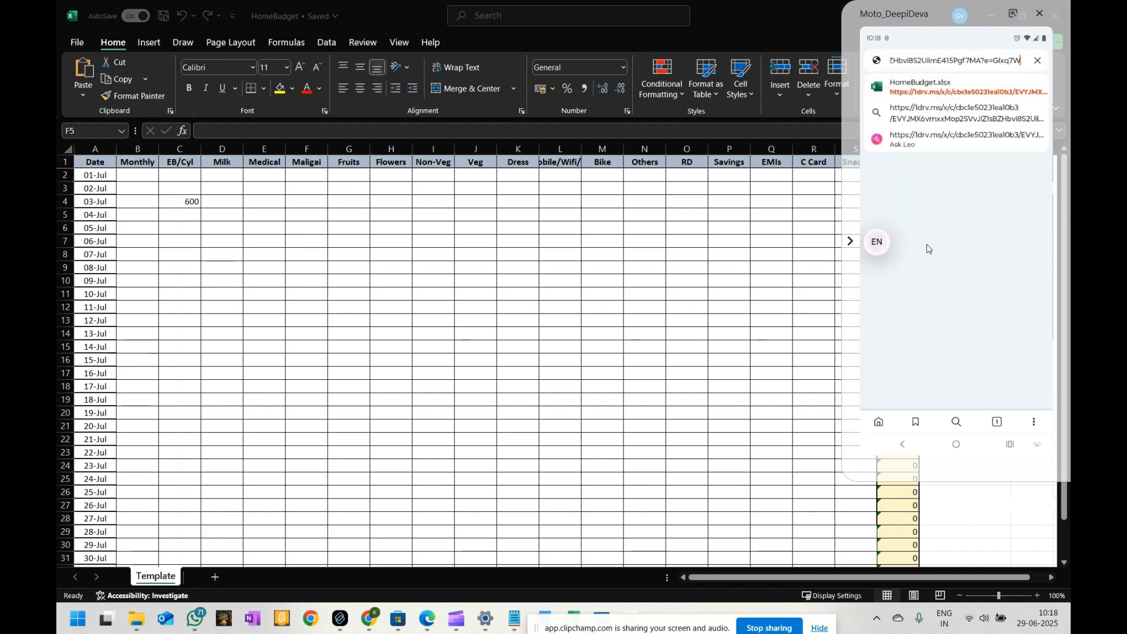
pyautogui.click(953, 86)
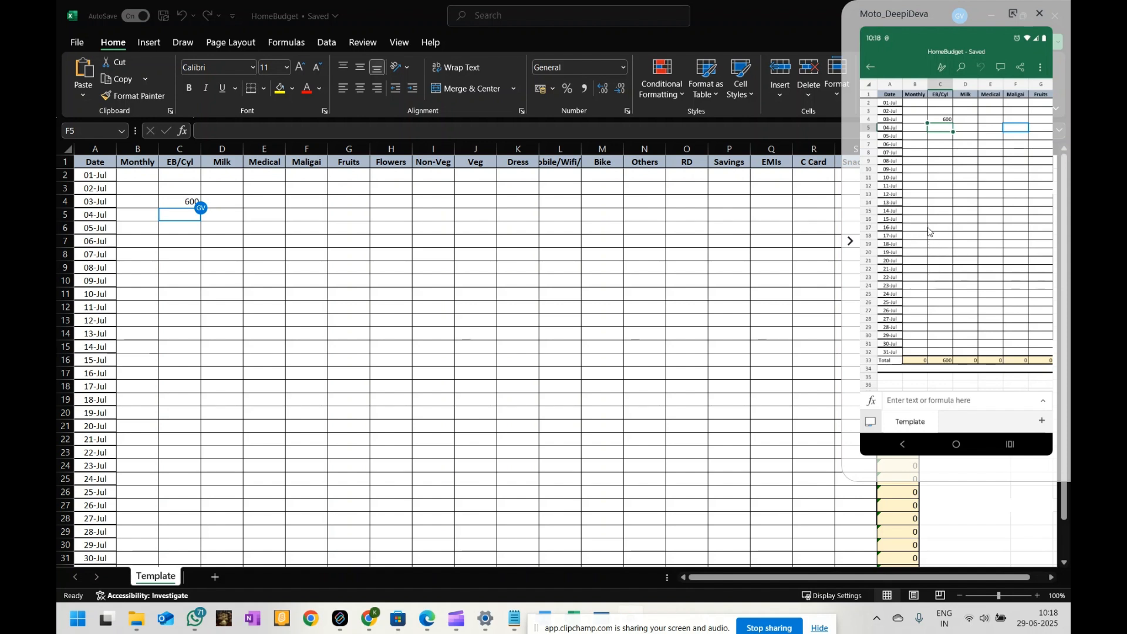
# Enter a Medical expense of 50 for 09-Jul in the phone's copy of the workbook.
pyautogui.doubleClick(991, 169)
pyautogui.write('50')
pyautogui.press('Return')
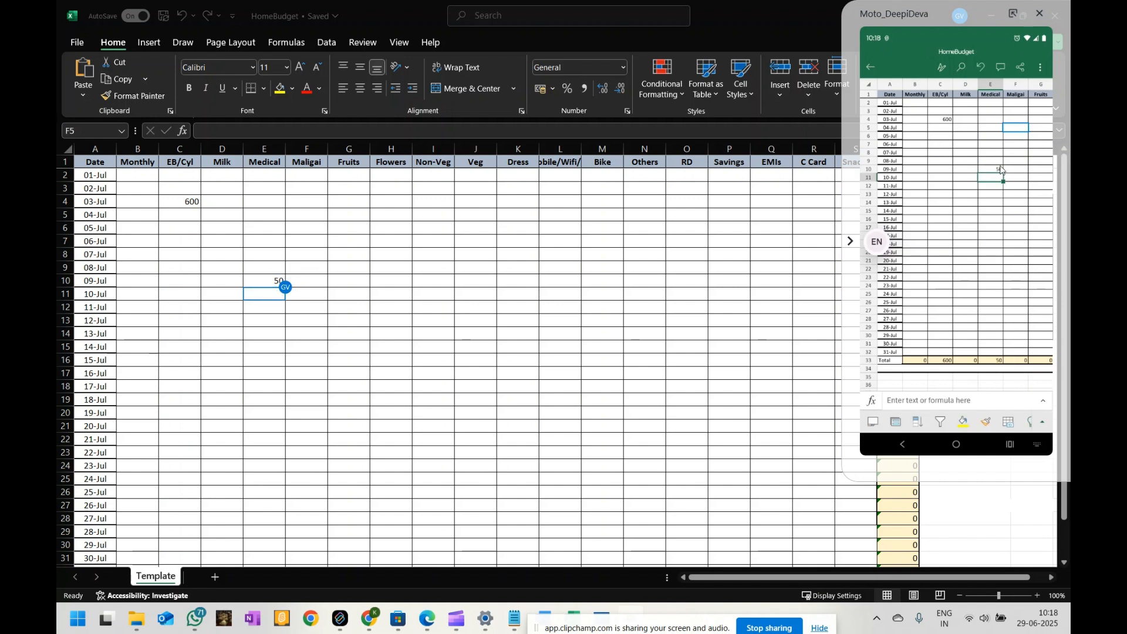
# Enter a Maligai expense of 500 for 14-Jul in the phone's copy of the workbook.
pyautogui.click(1015, 197)
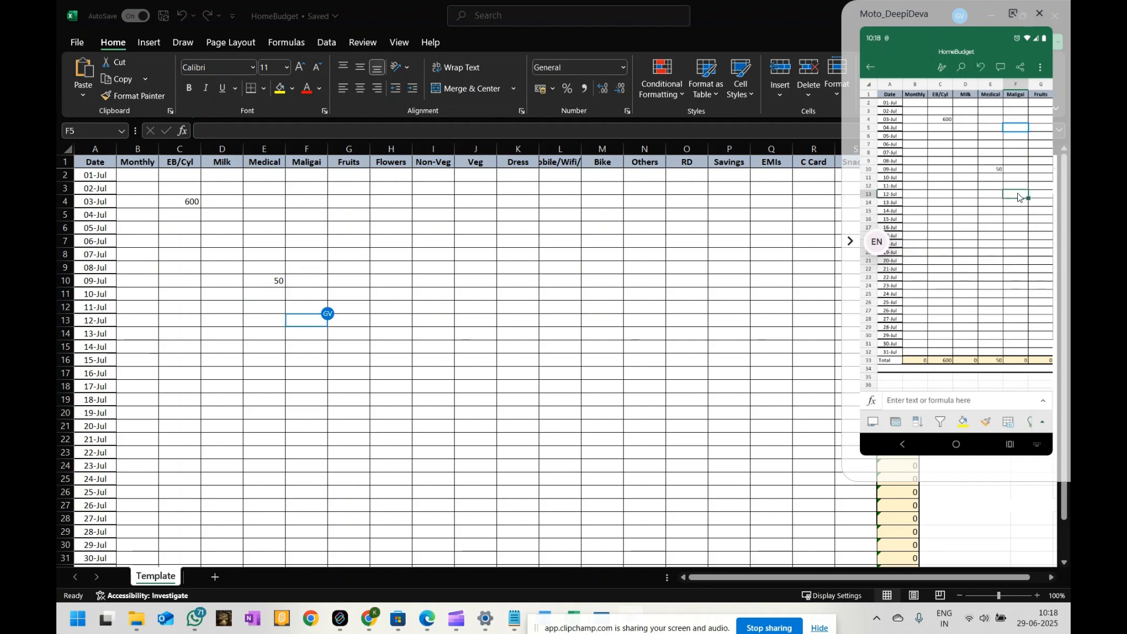
pyautogui.doubleClick(1019, 196)
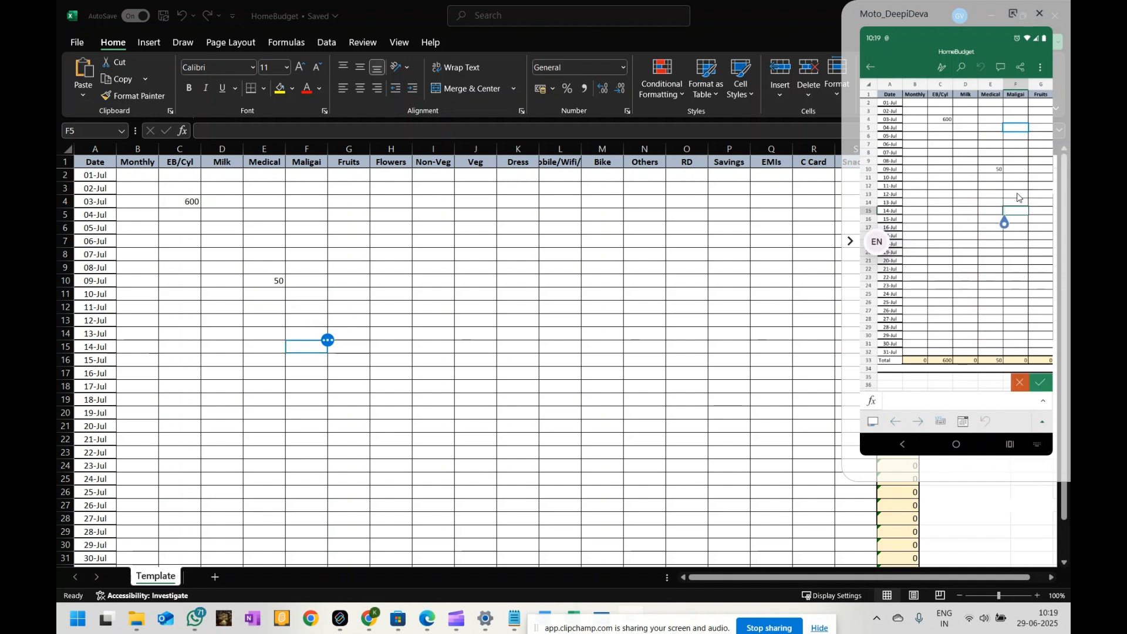
pyautogui.write('500')
pyautogui.press('Return')
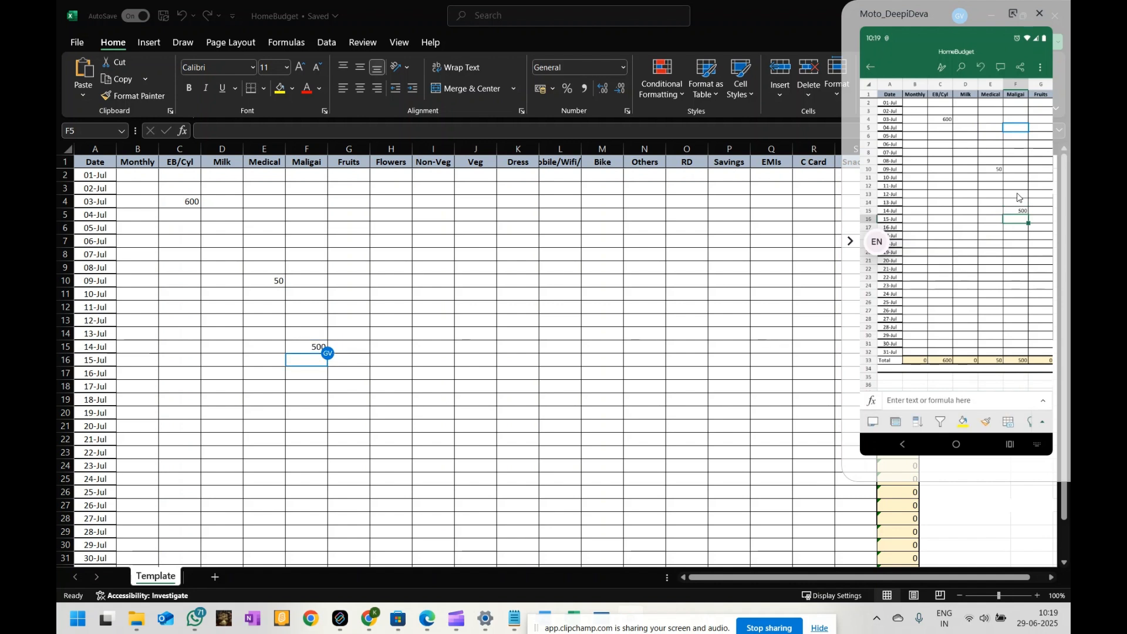
# Switch back to the desktop workbook and check the phone-entered expenses against the totals and remaining balance.
pyautogui.click(290, 320)
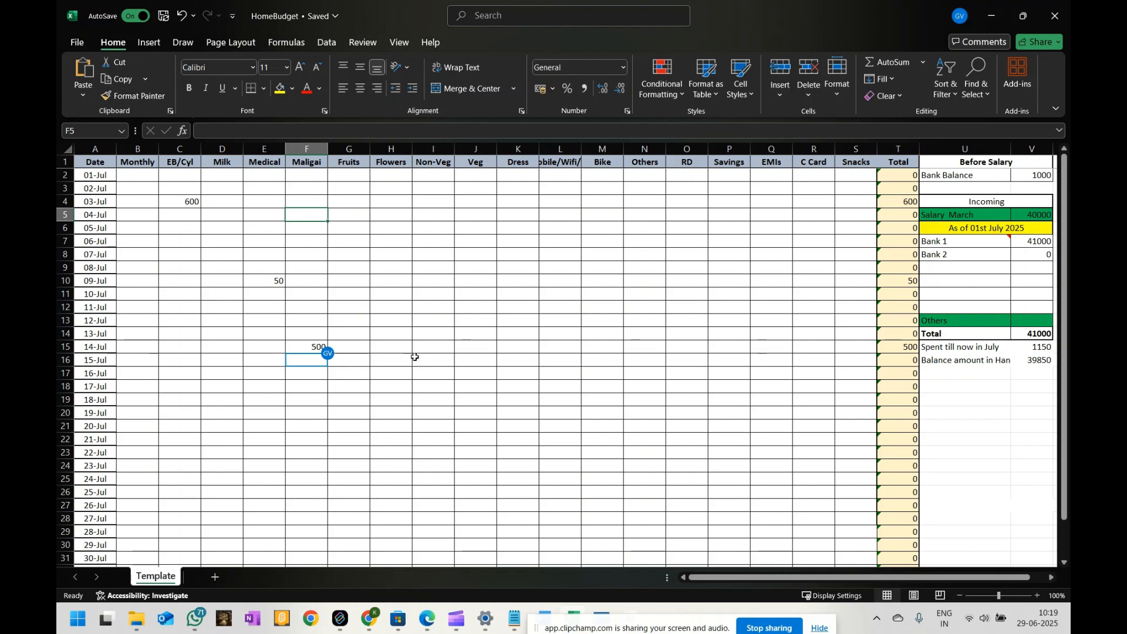
pyautogui.click(402, 330)
pyautogui.click(428, 302)
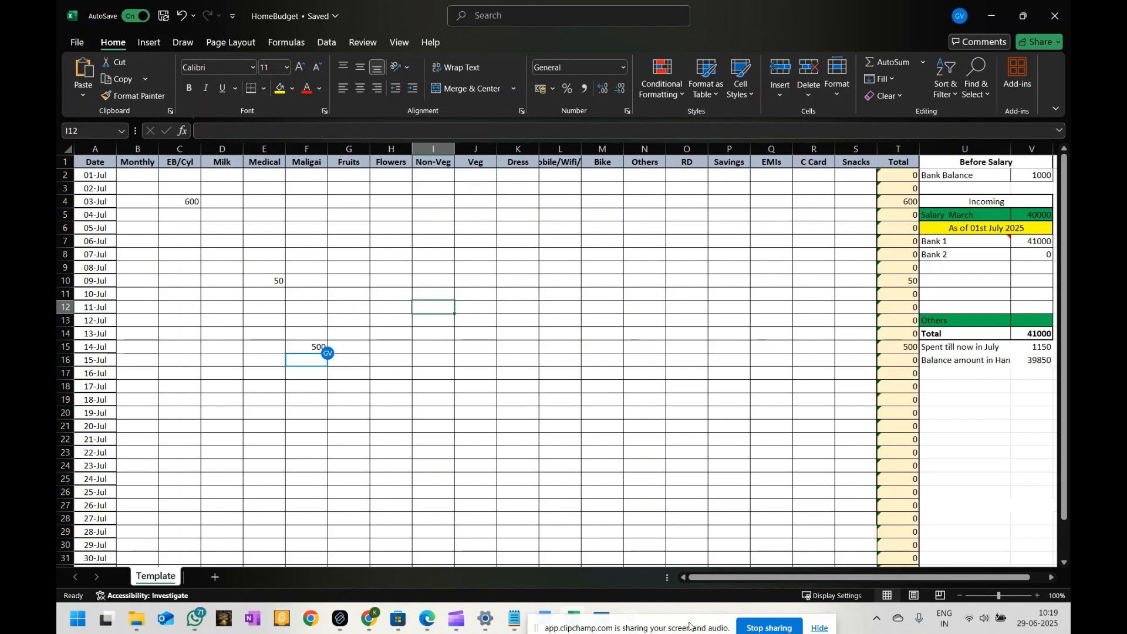
# Switch to the mirrored phone and enter a Veg expense of 50 for 20-Jul in the HomeBudget workbook.
pyautogui.moveTo(700, 621); pyautogui.dragTo(724, 627)
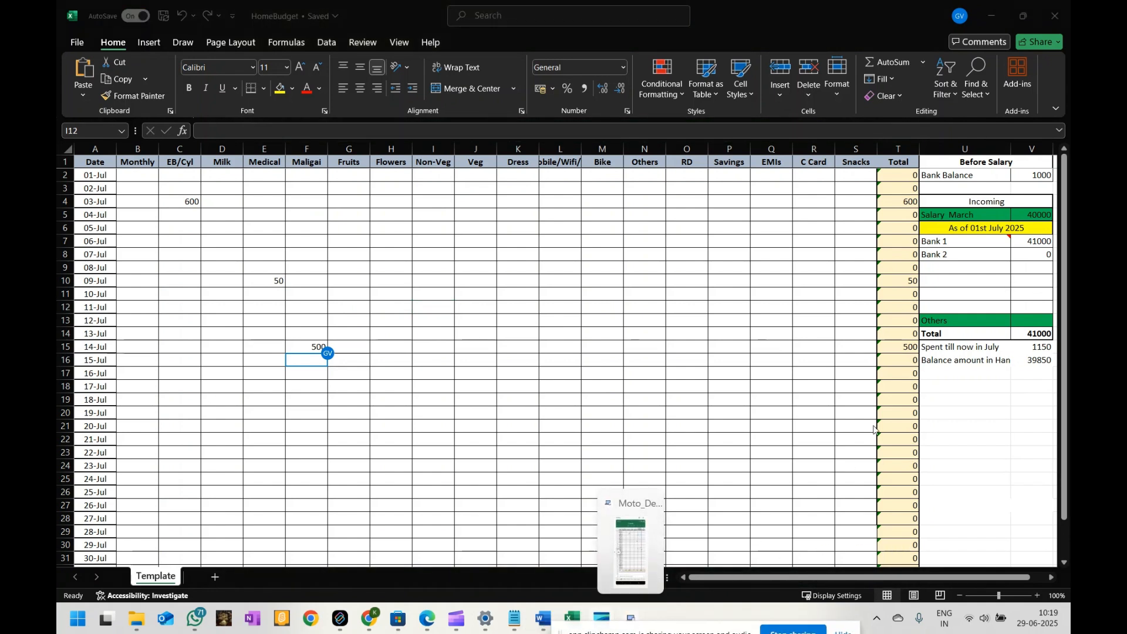
pyautogui.click(631, 561)
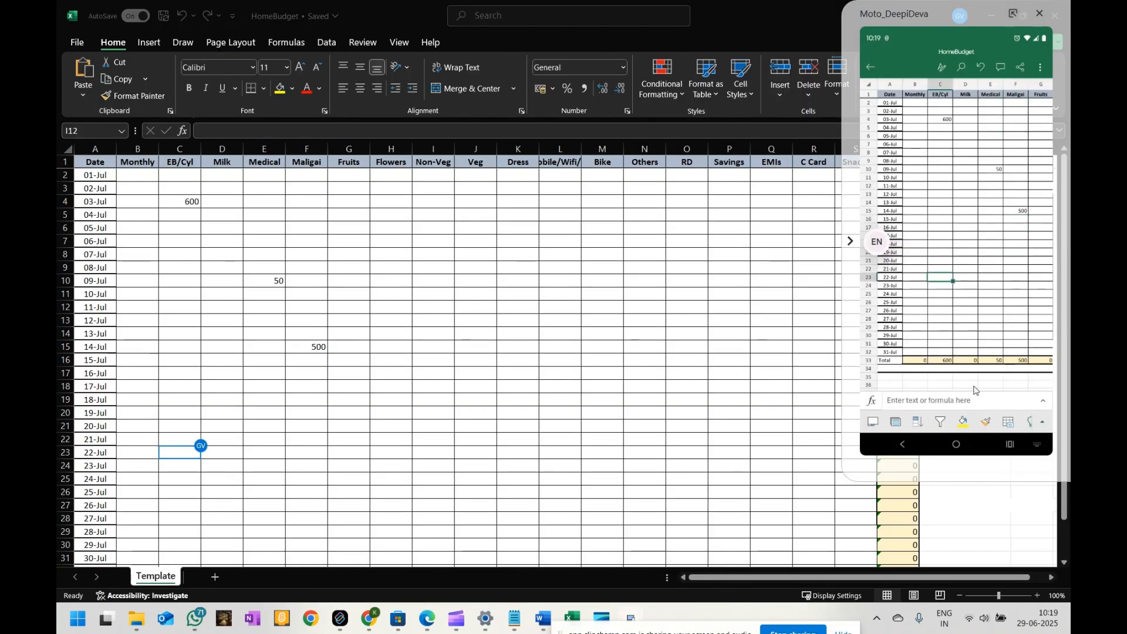
pyautogui.click(984, 266)
pyautogui.press('Right')
pyautogui.press('Right')
pyautogui.press('Right')
pyautogui.press('Right')
pyautogui.press('Right')
pyautogui.press('Right')
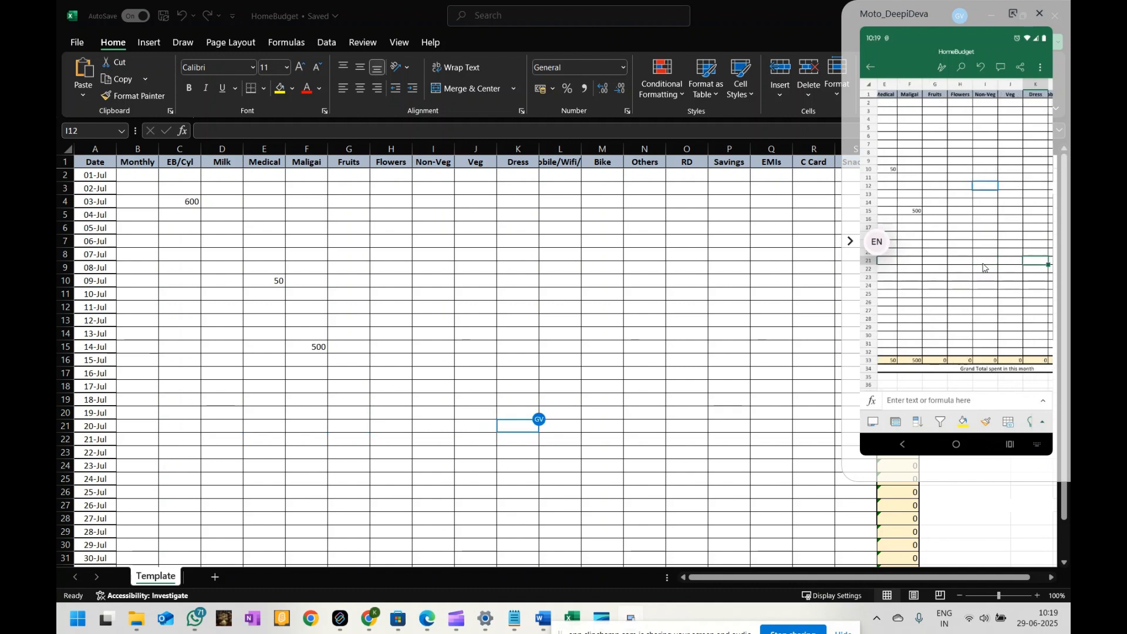
pyautogui.press('Left')
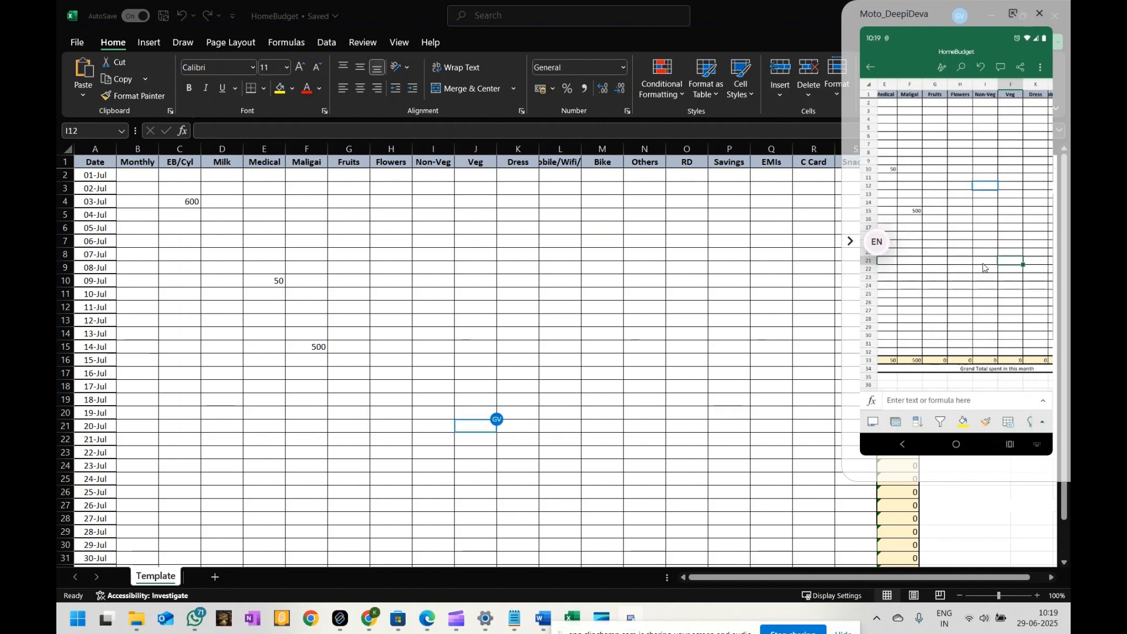
pyautogui.write('5')
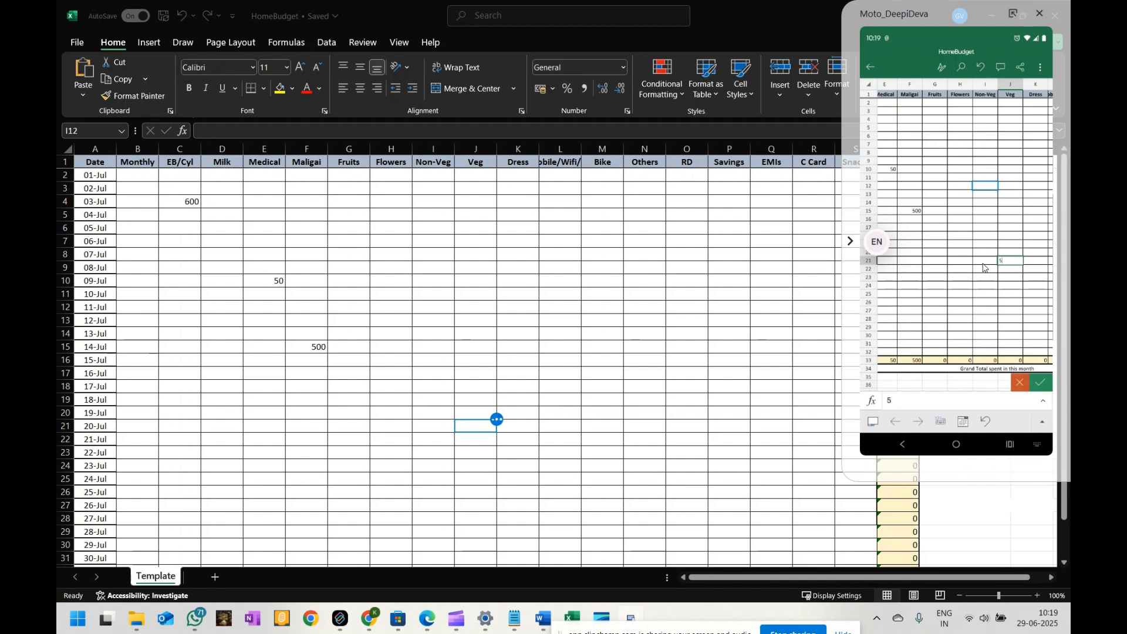
pyautogui.press('Return')
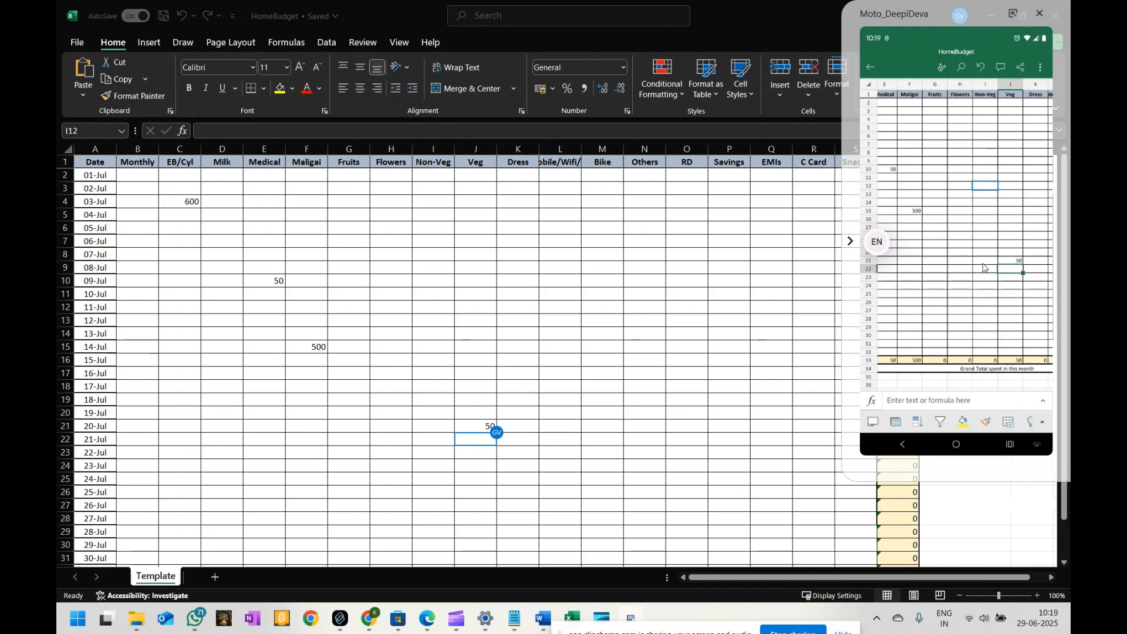
# Enter a Dress expense of 1000 for 22-Jul in the phone's copy of the workbook.
pyautogui.press('Down')
pyautogui.press('Right')
pyautogui.write('100')
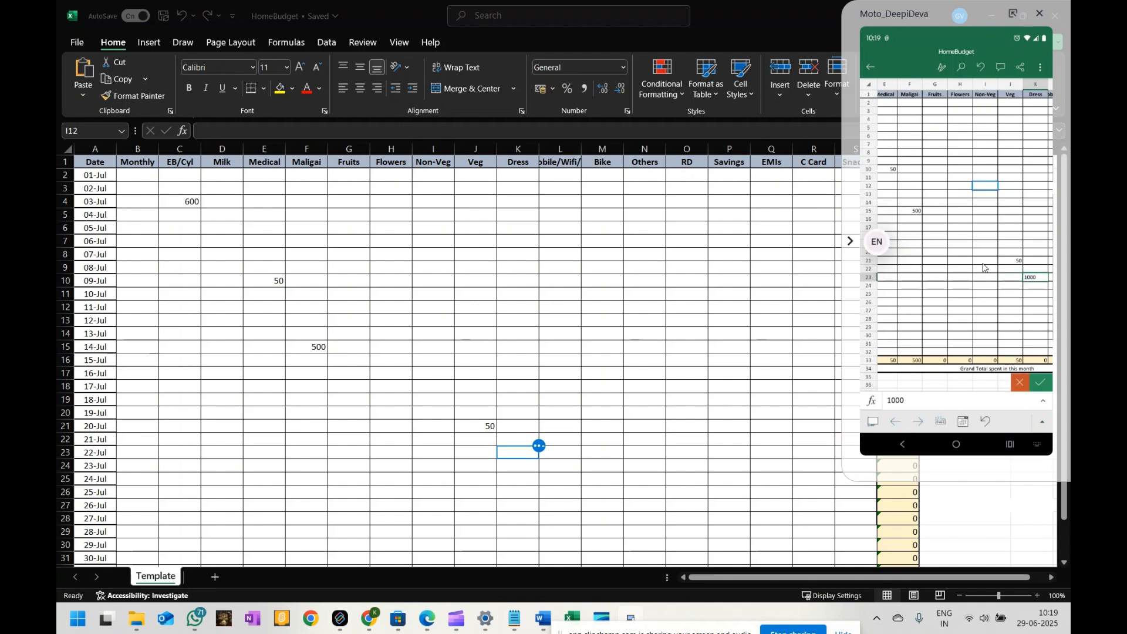
pyautogui.write('0')
pyautogui.press('Return')
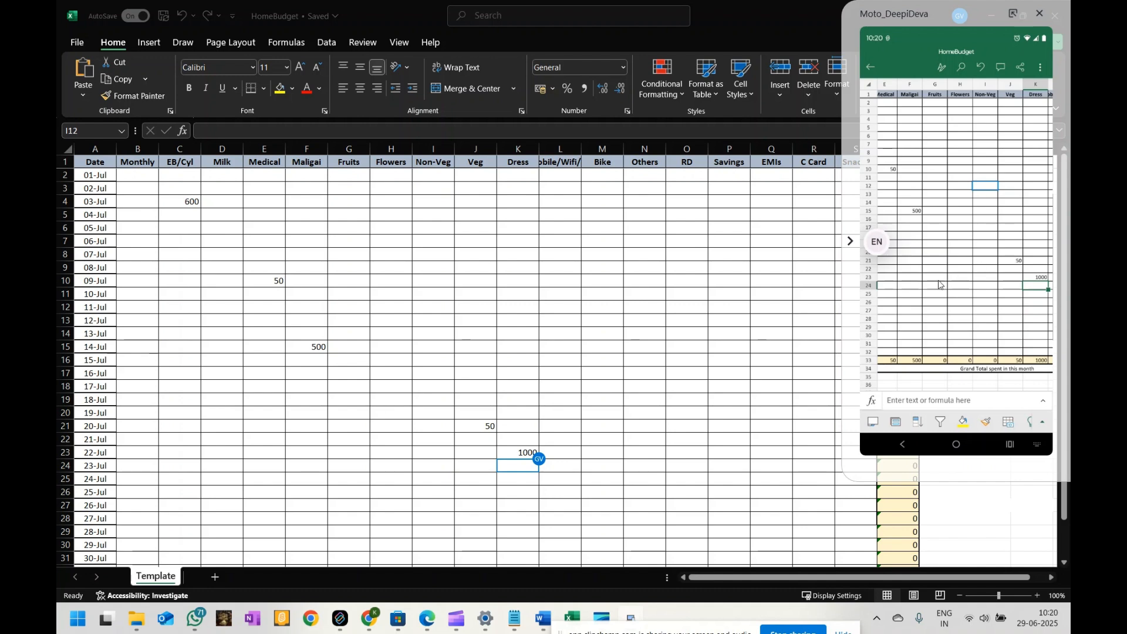
# Switch back to the desktop workbook and examine the month's grand total, bank balance, salary, amount spent and balance in hand.
pyautogui.scroll(-4, 790, 372)
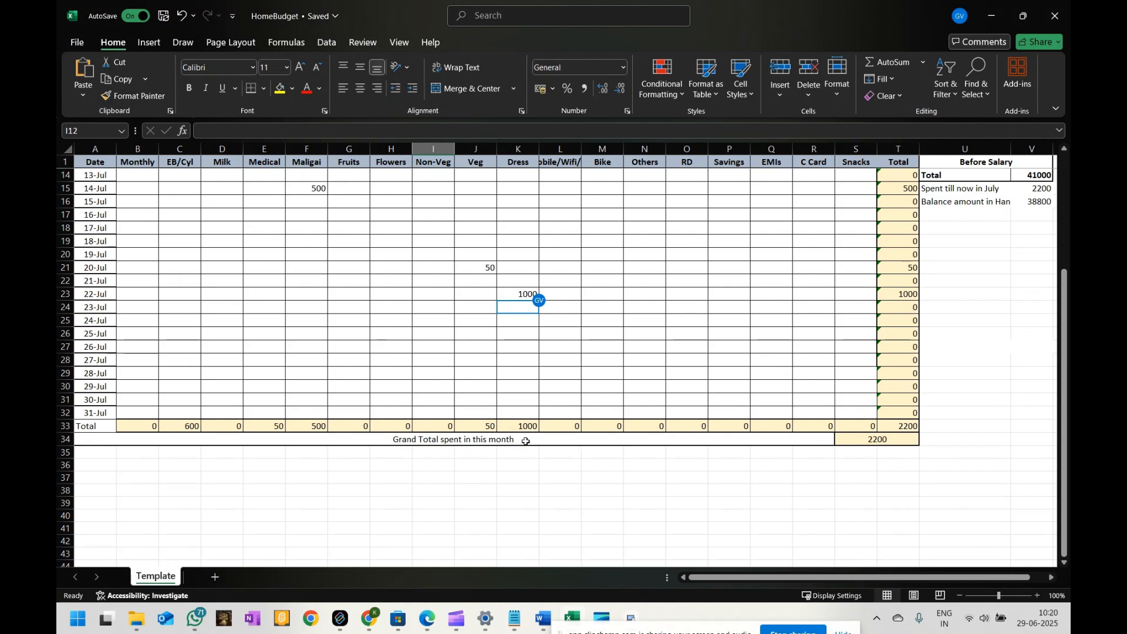
pyautogui.click(868, 440)
pyautogui.scroll(4, 884, 464)
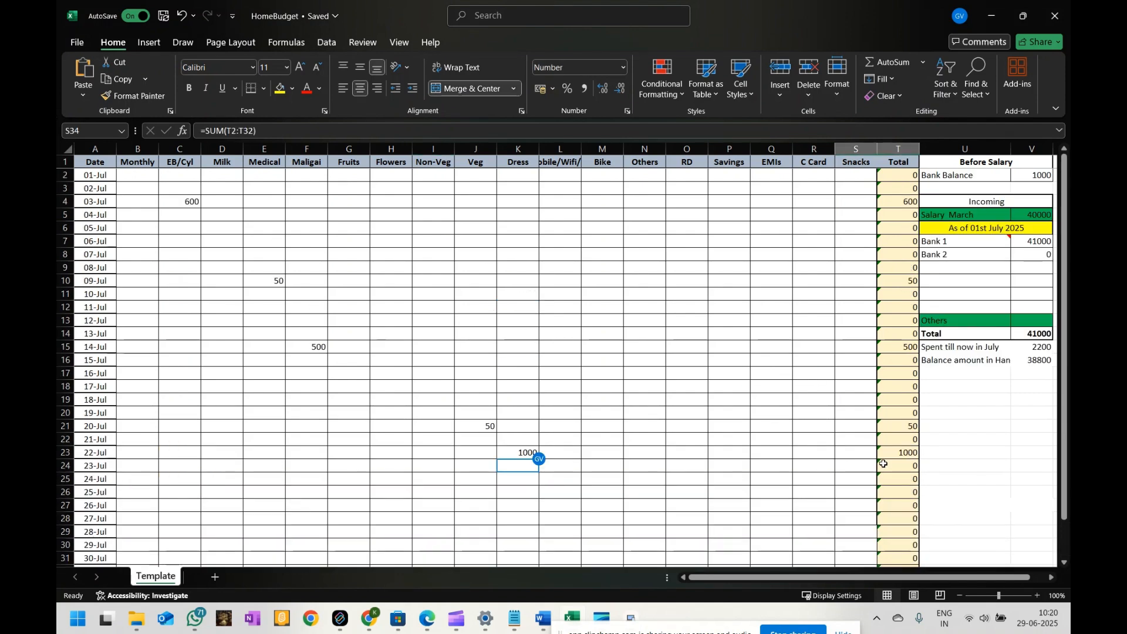
pyautogui.click(1037, 217)
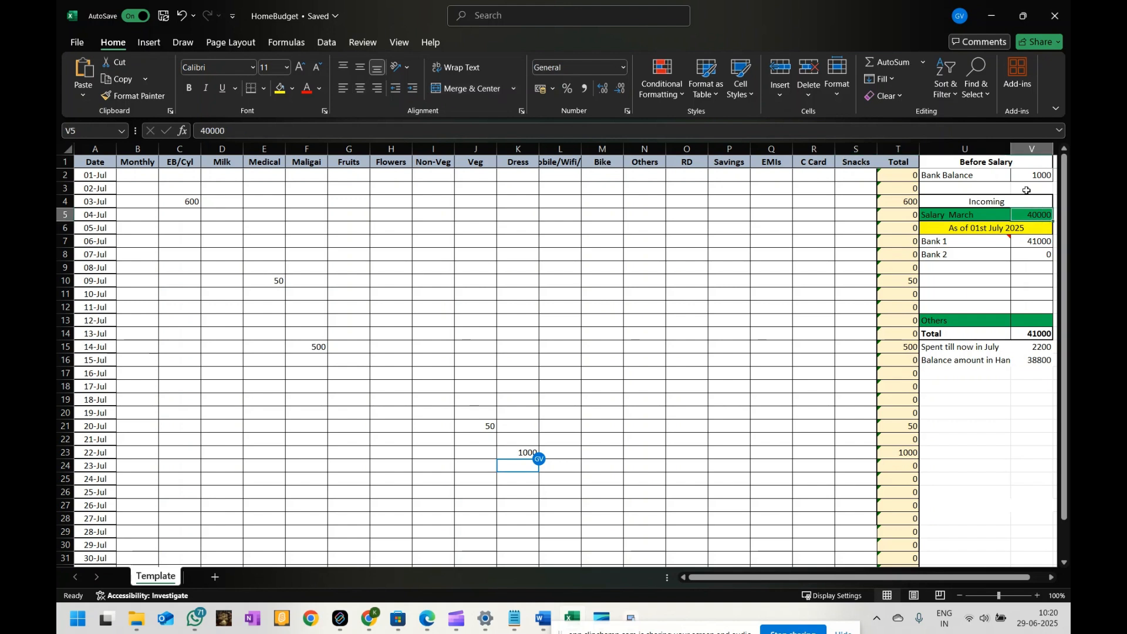
pyautogui.click(1035, 175)
pyautogui.click(1030, 210)
pyautogui.click(1033, 242)
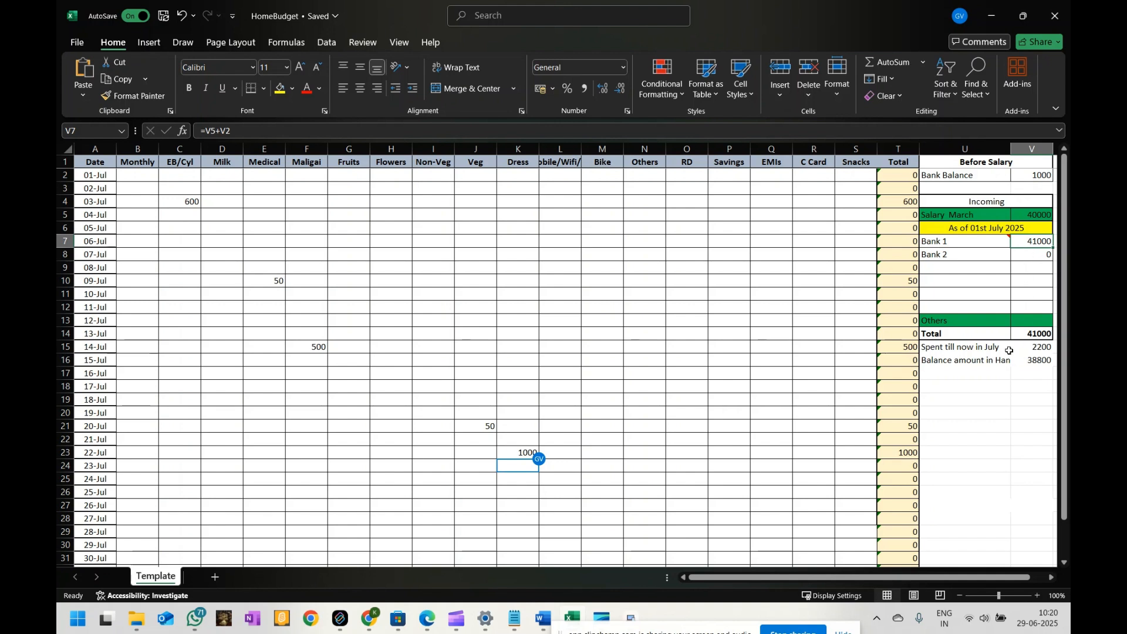
pyautogui.click(1043, 349)
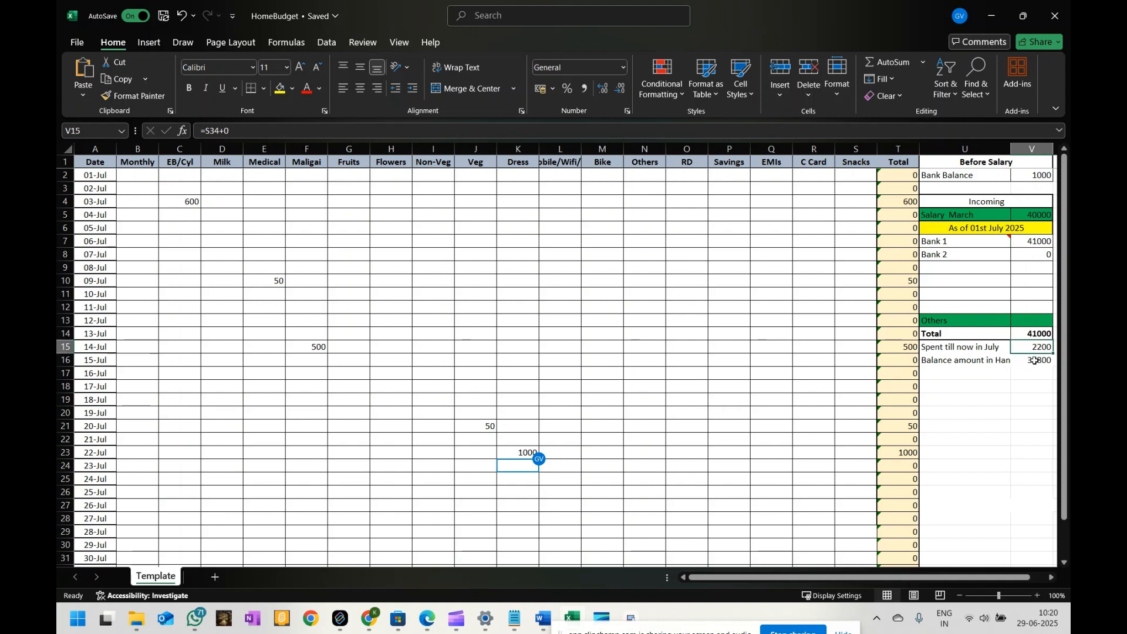
pyautogui.click(1038, 360)
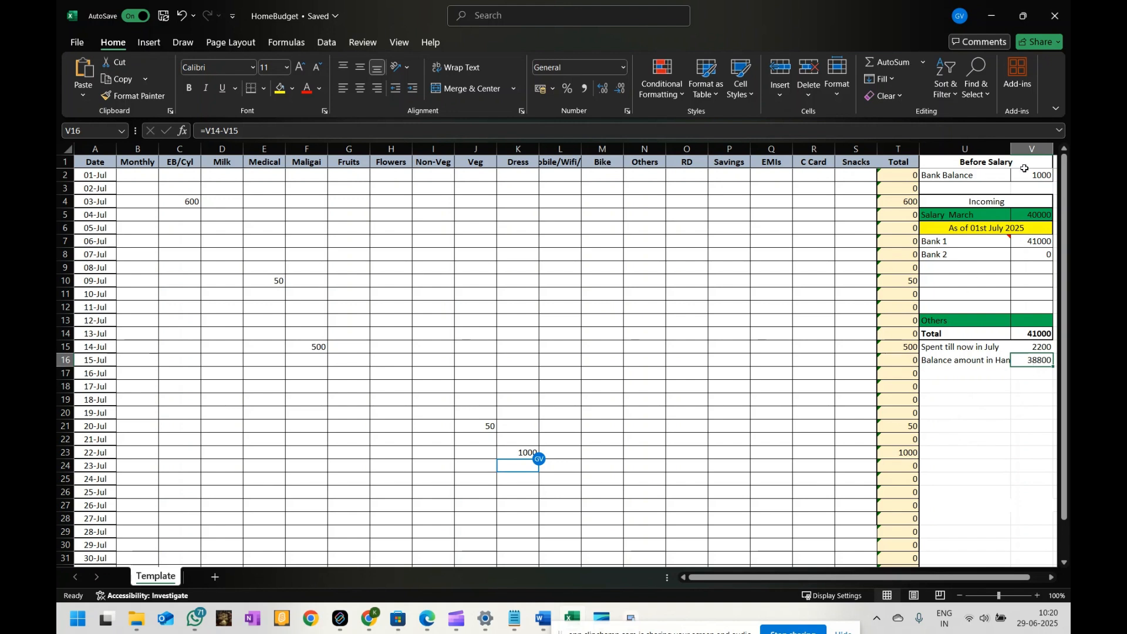
pyautogui.click(1041, 177)
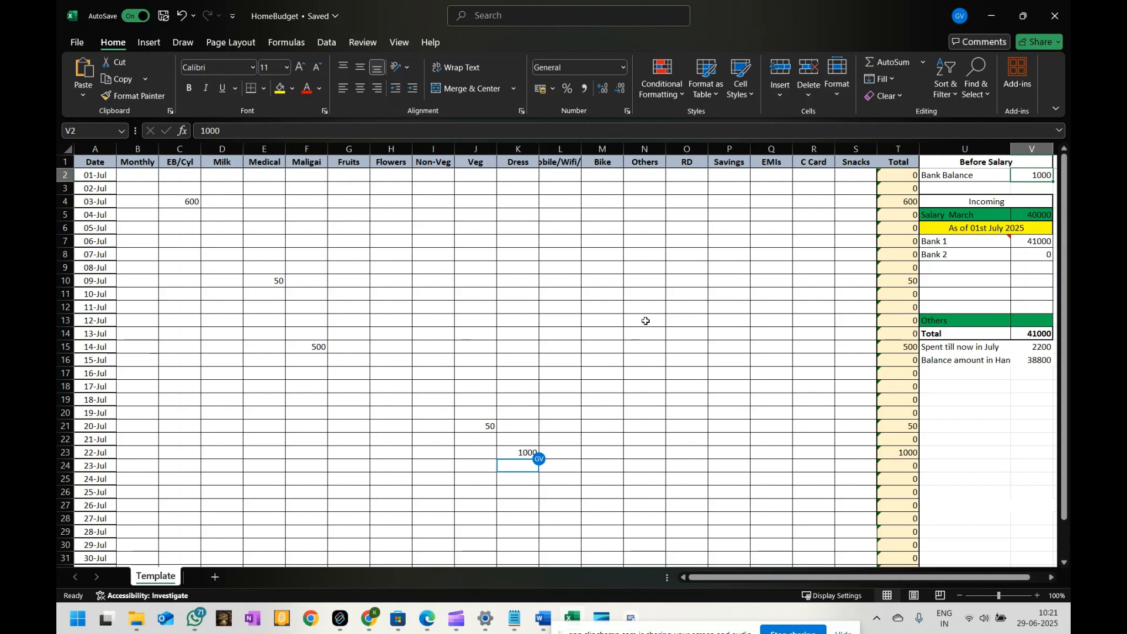
# Review the category totals and the grand total spent this month against the daily expense rows.
pyautogui.scroll(-3, 737, 314)
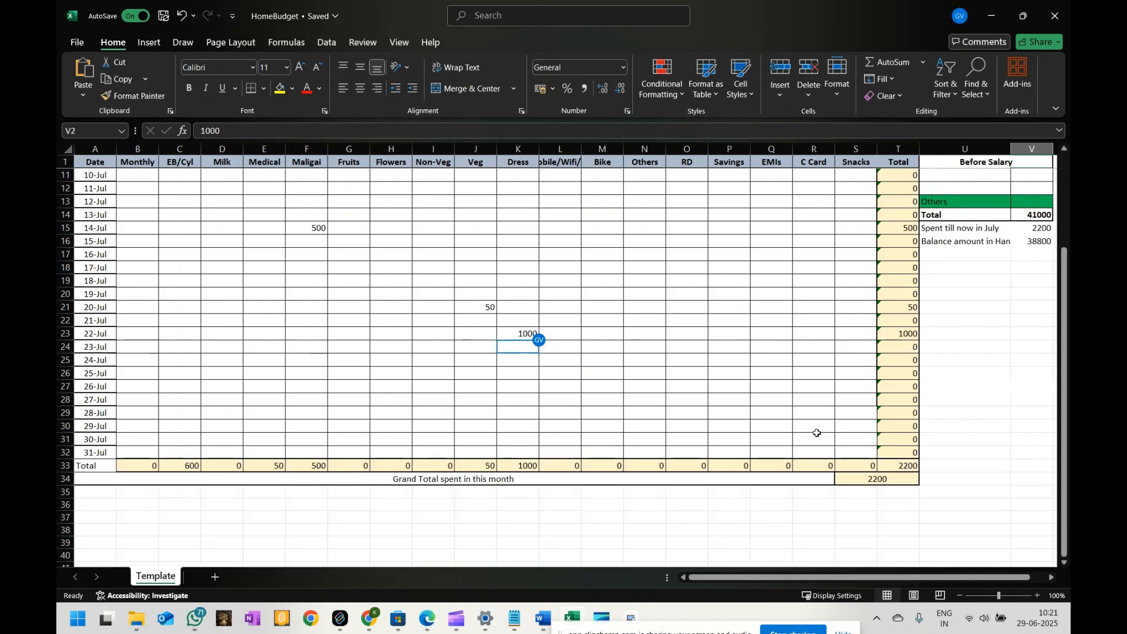
pyautogui.click(862, 453)
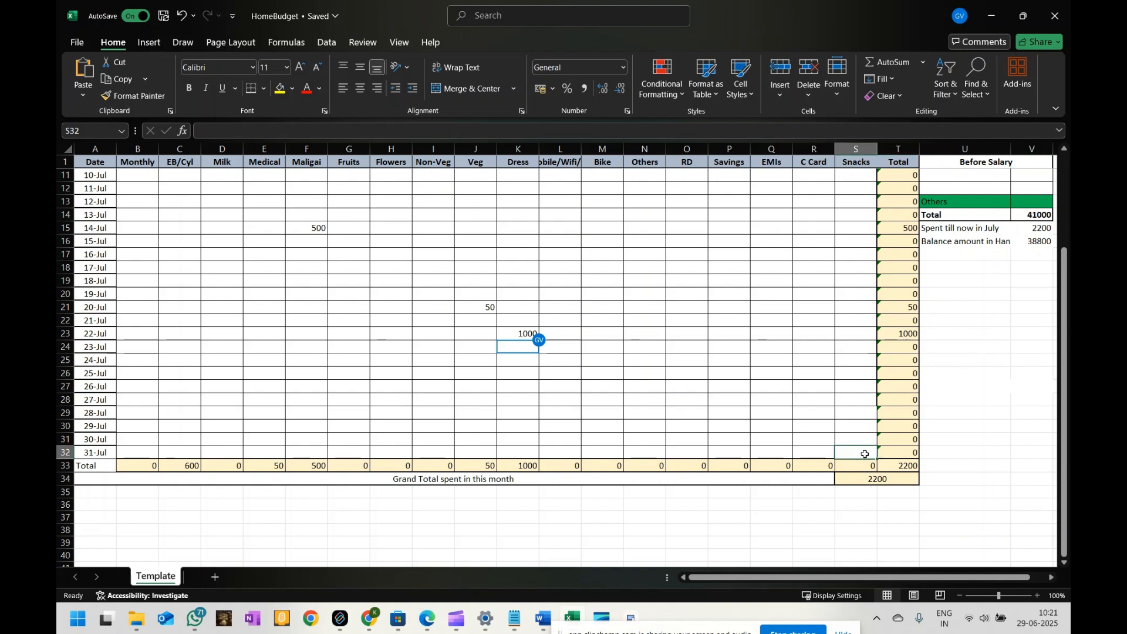
pyautogui.scroll(3, 839, 425)
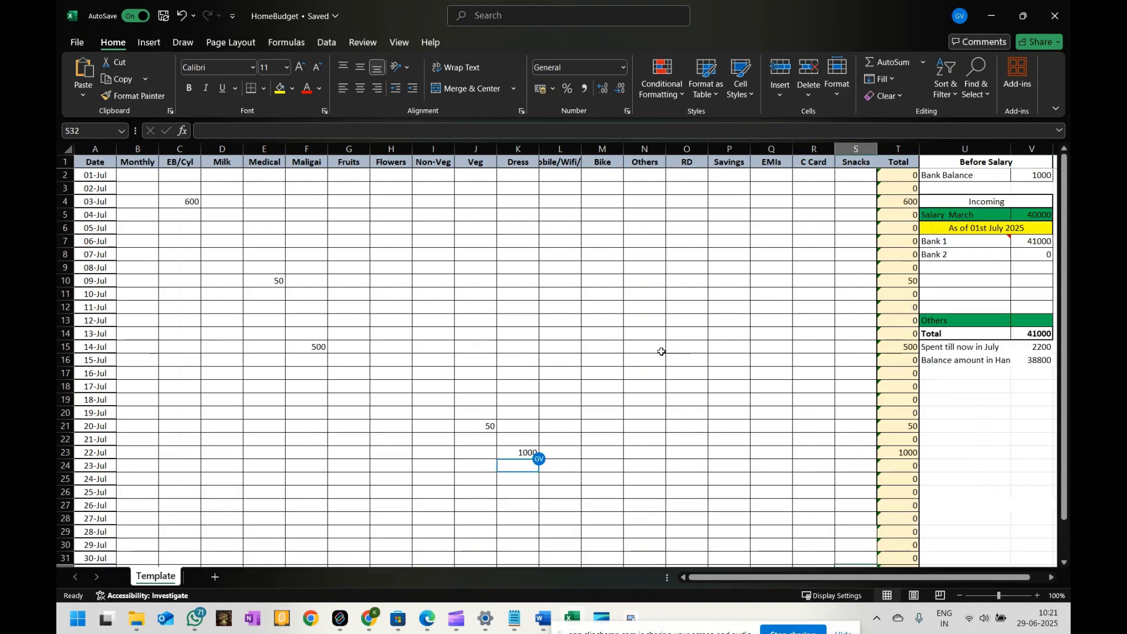
pyautogui.scroll(-5, 649, 354)
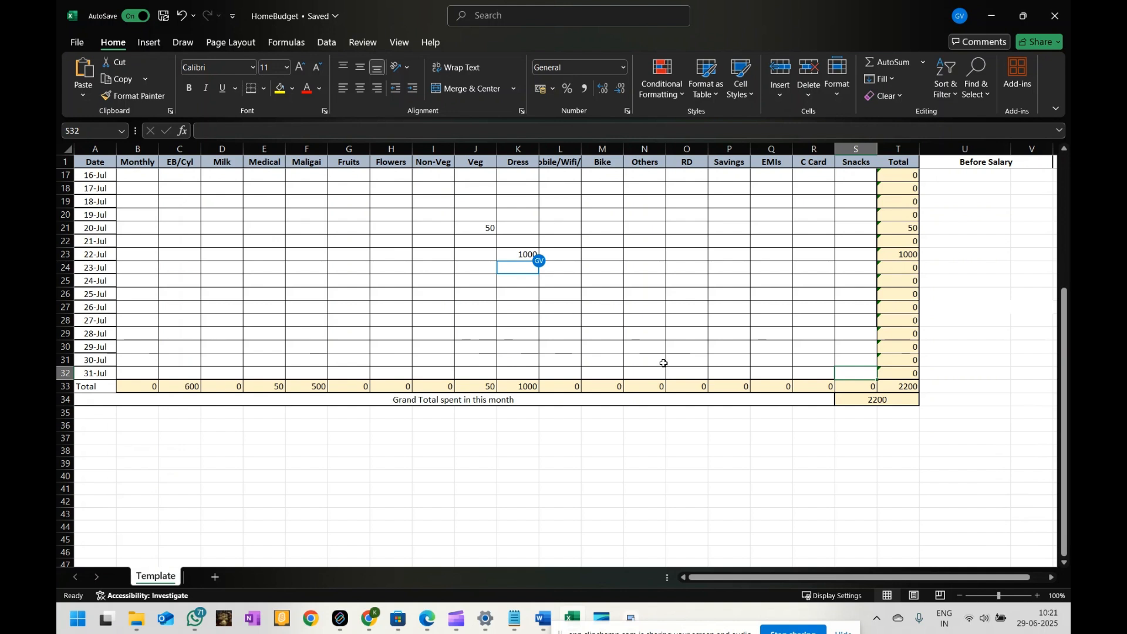
pyautogui.click(883, 399)
pyautogui.scroll(5, 646, 399)
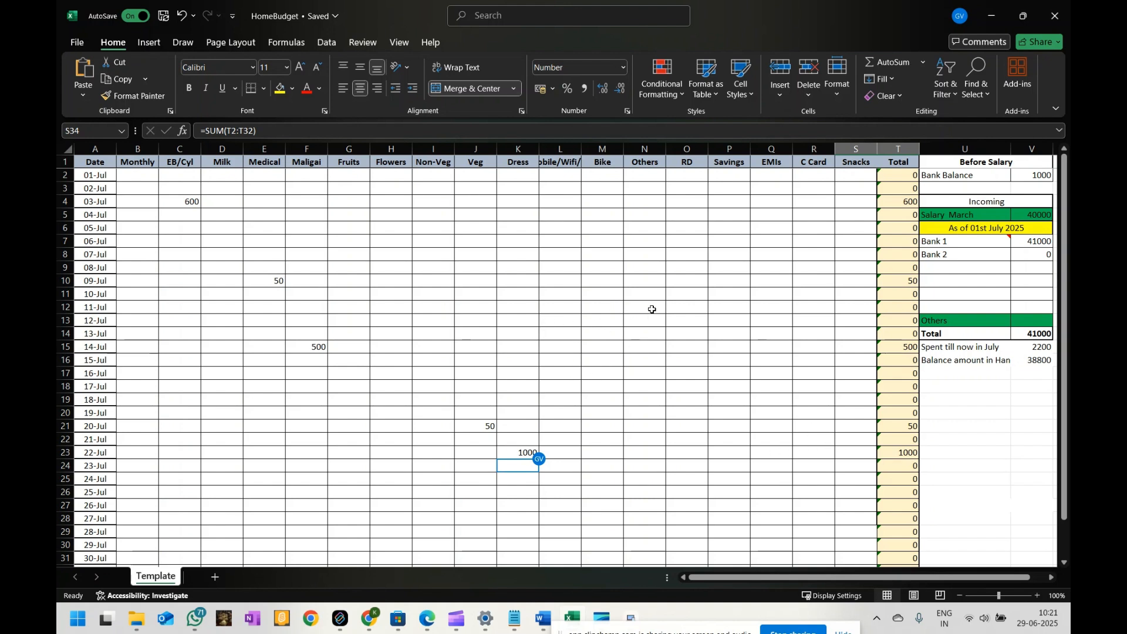
pyautogui.click(404, 257)
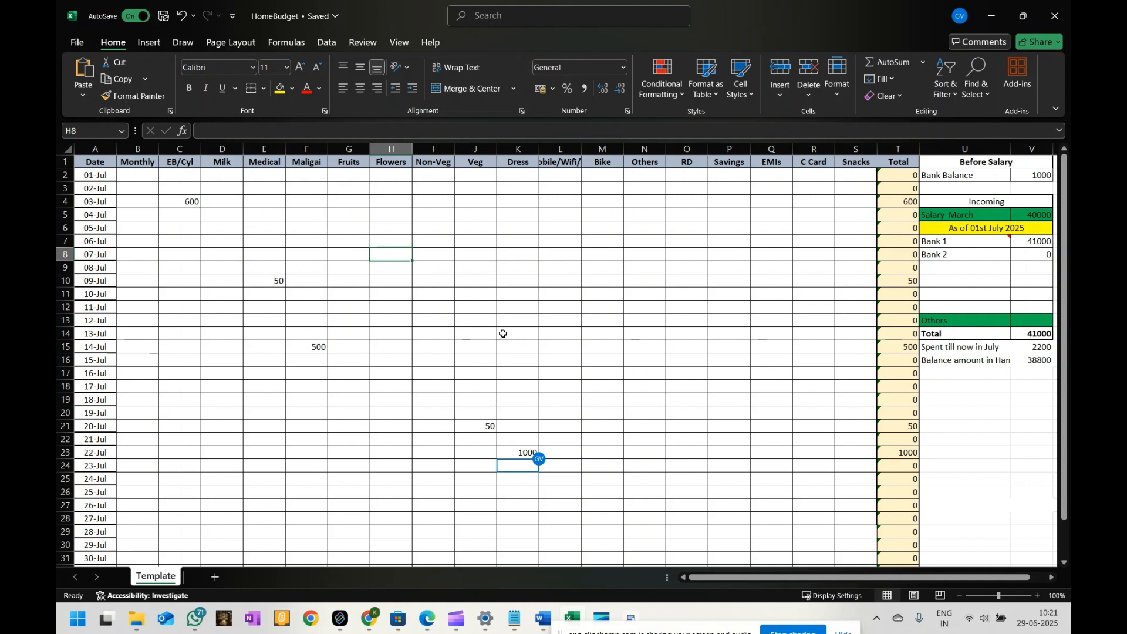
pyautogui.click(654, 300)
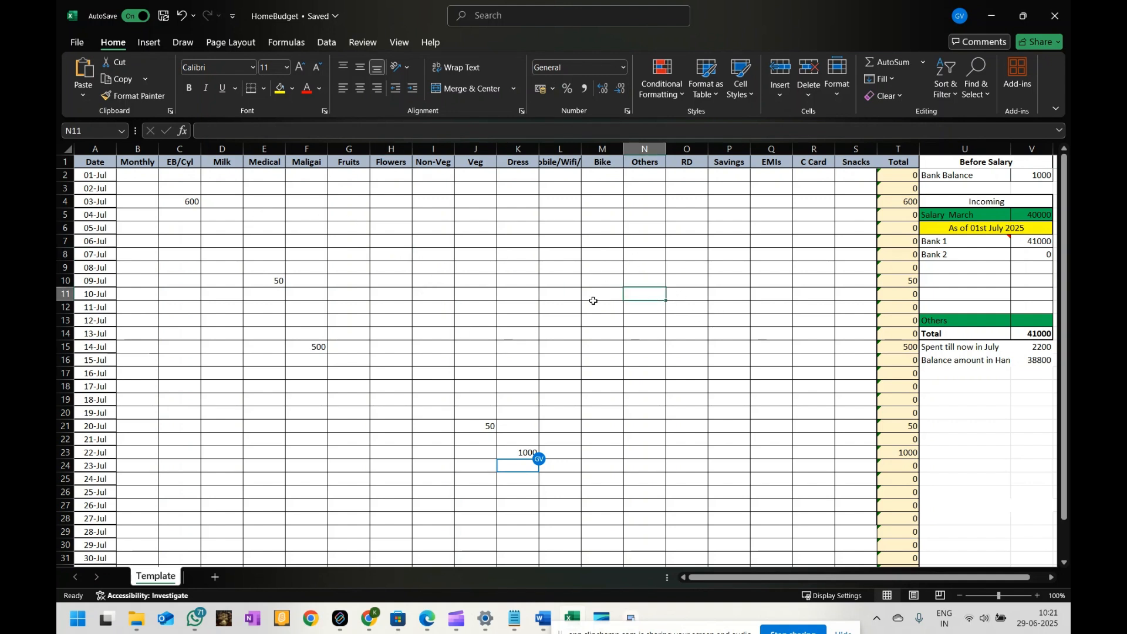